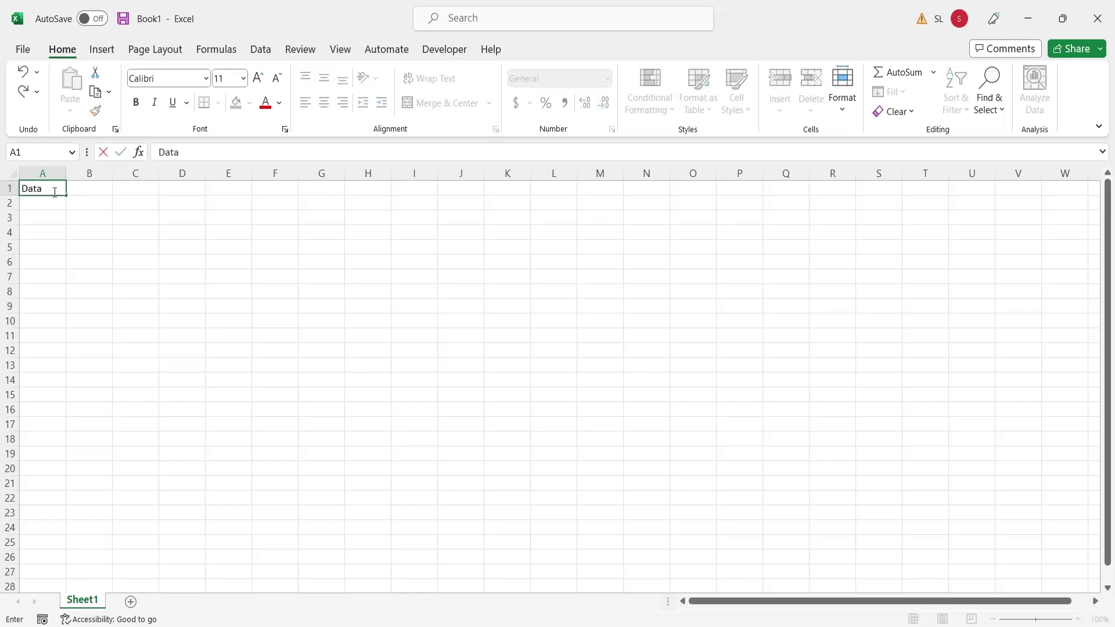
Head column A 'Data' and fill A2:A501 with =RANDBETWEEN(100,200)
key("Return")
type("=")
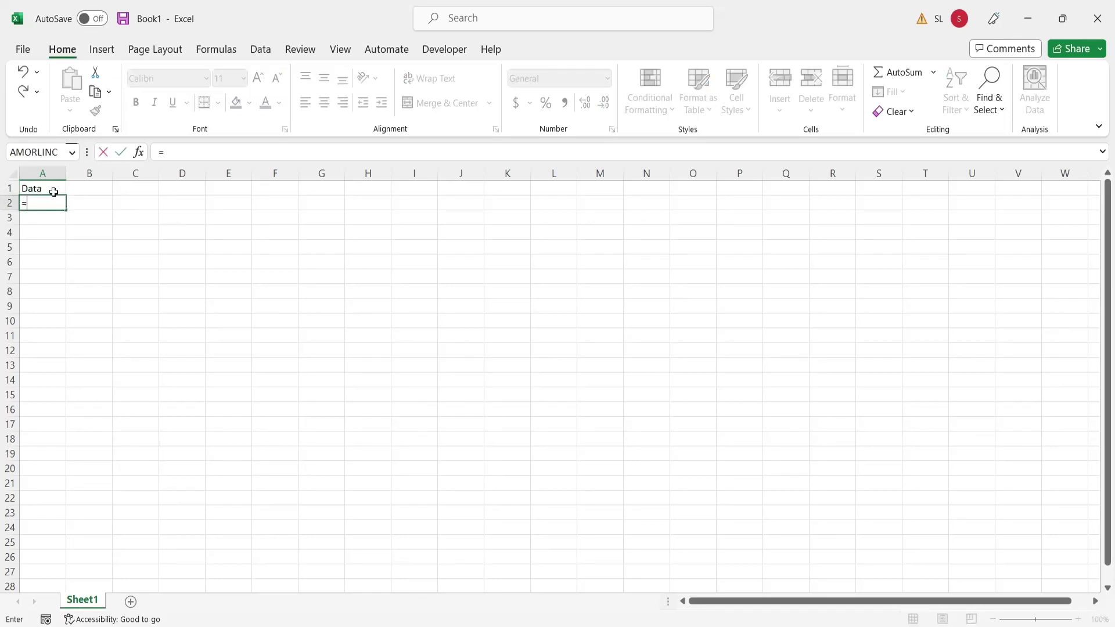
type("randb")
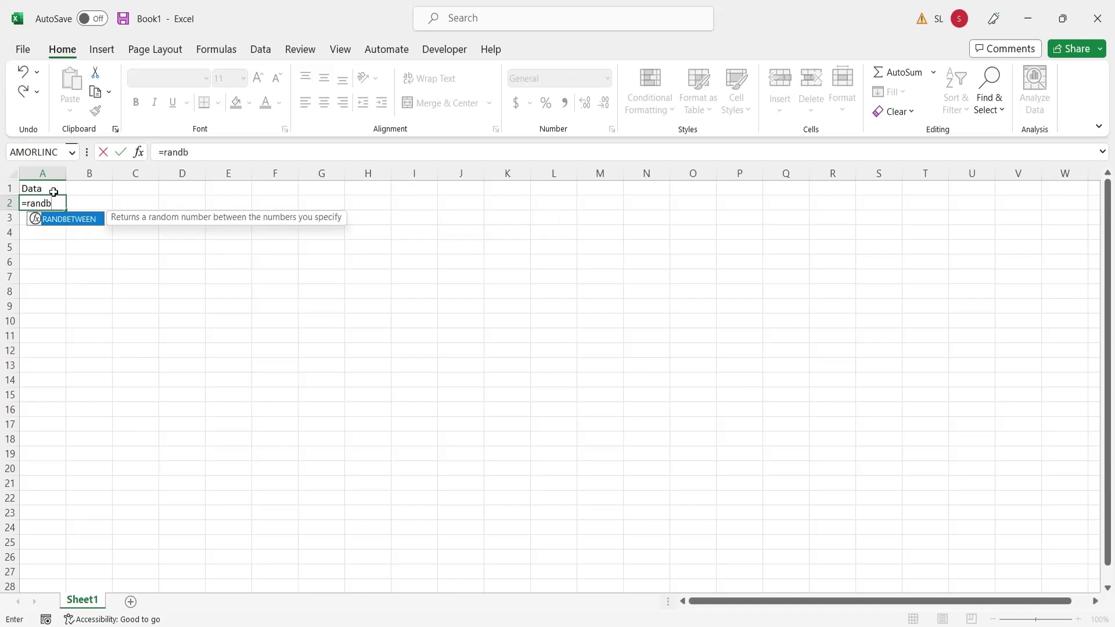
type("etween(100")
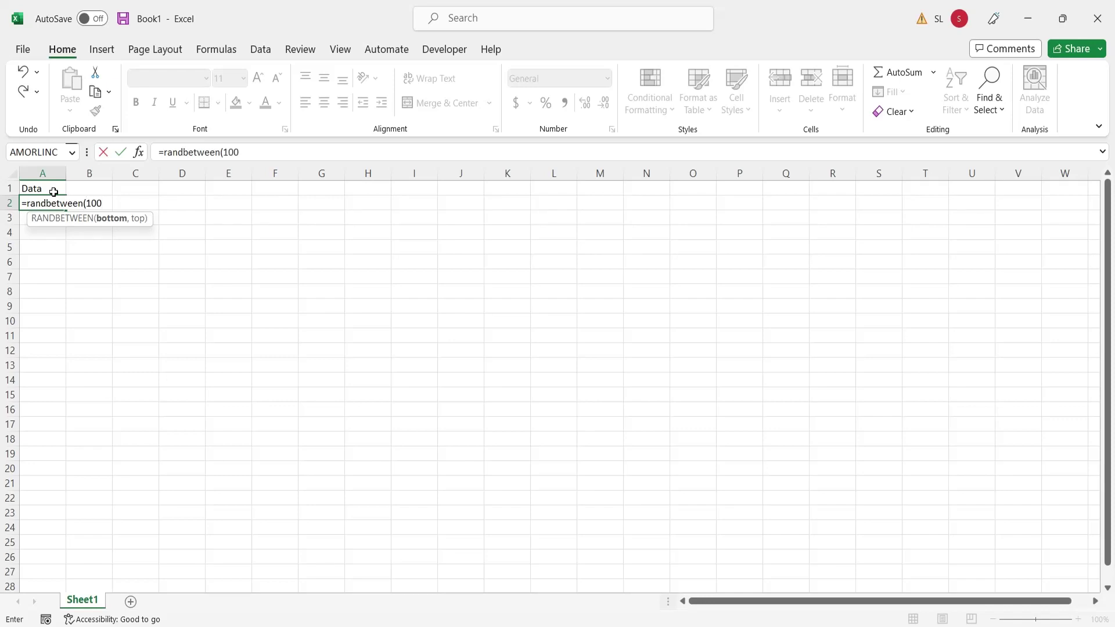
type(",200")
key("Return")
left_click(55, 202)
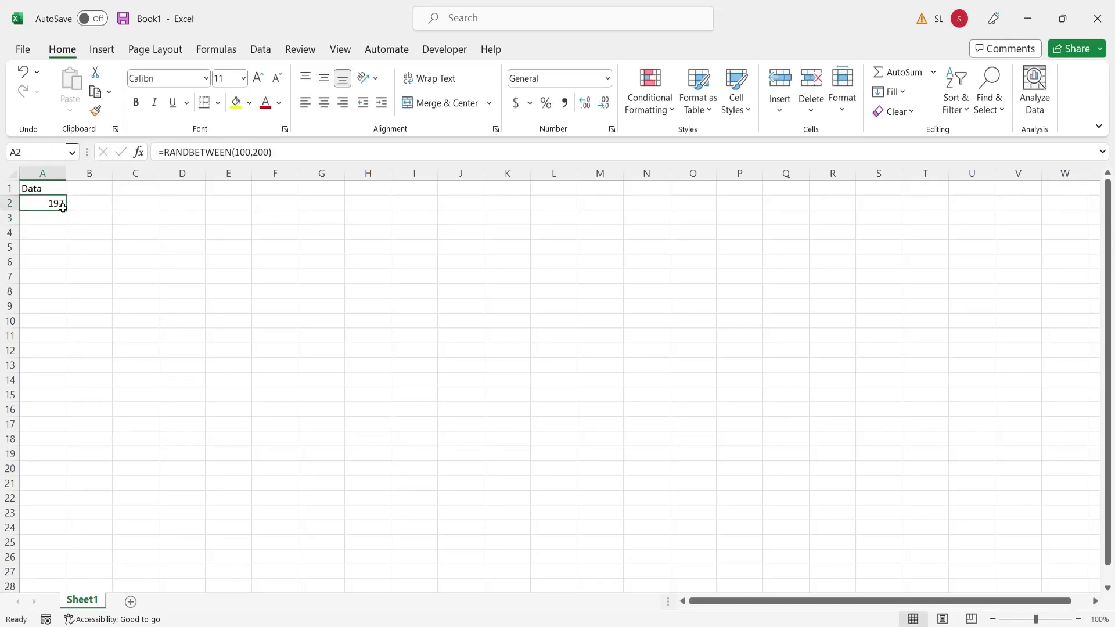
left_click_drag(66, 209, 44, 416)
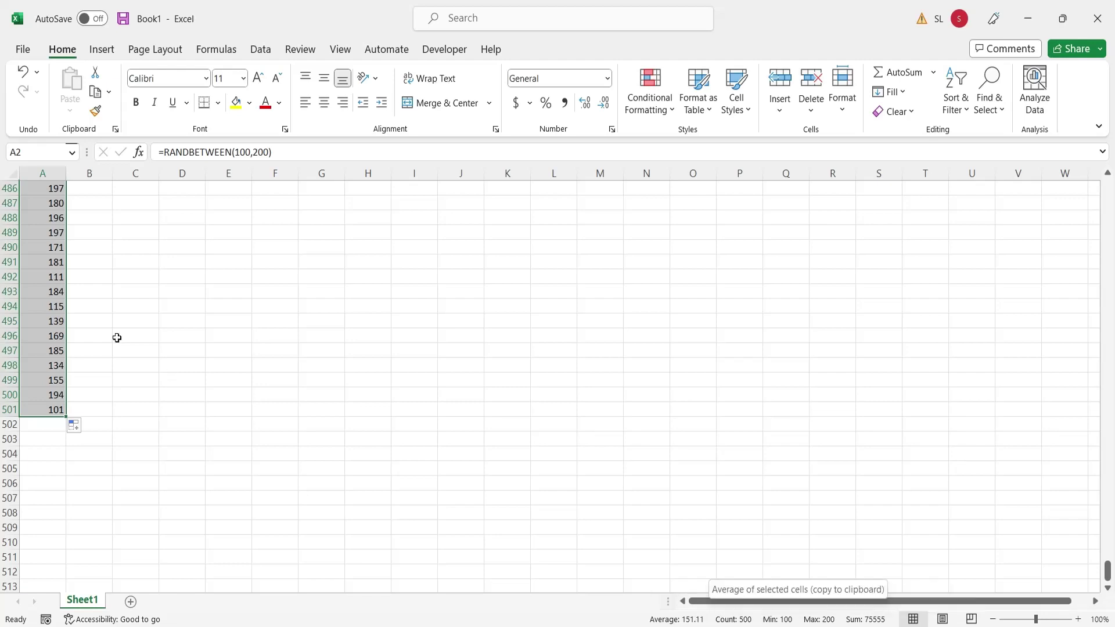
Copy the 500 random numbers and paste them back over column A as values only
right_click(55, 321)
left_click(85, 217)
scroll(85, 217, "up", 20)
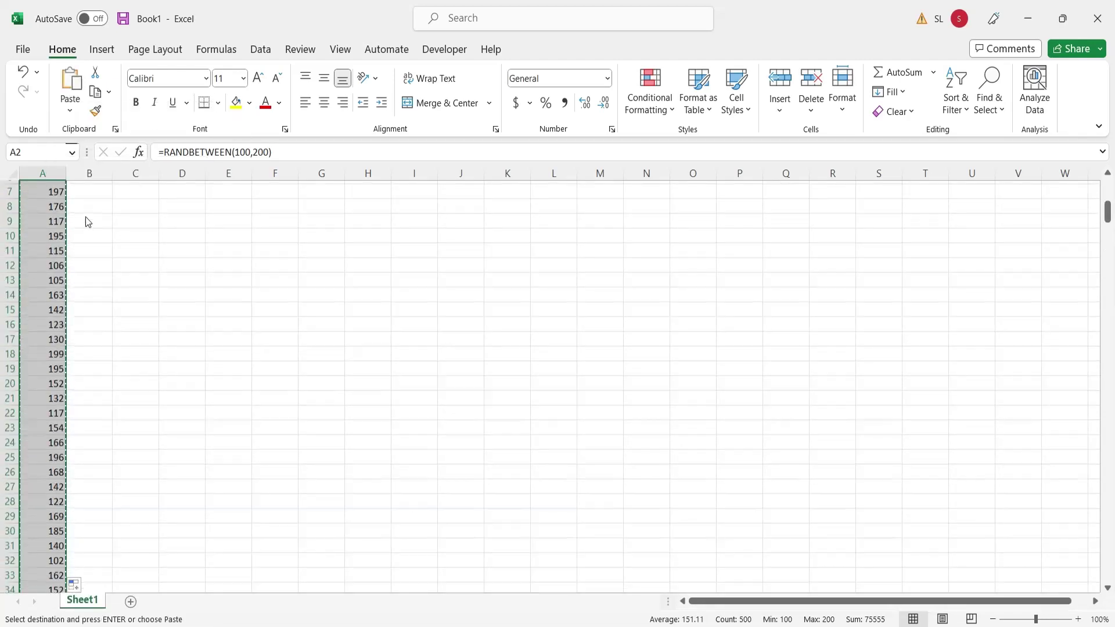
right_click(58, 244)
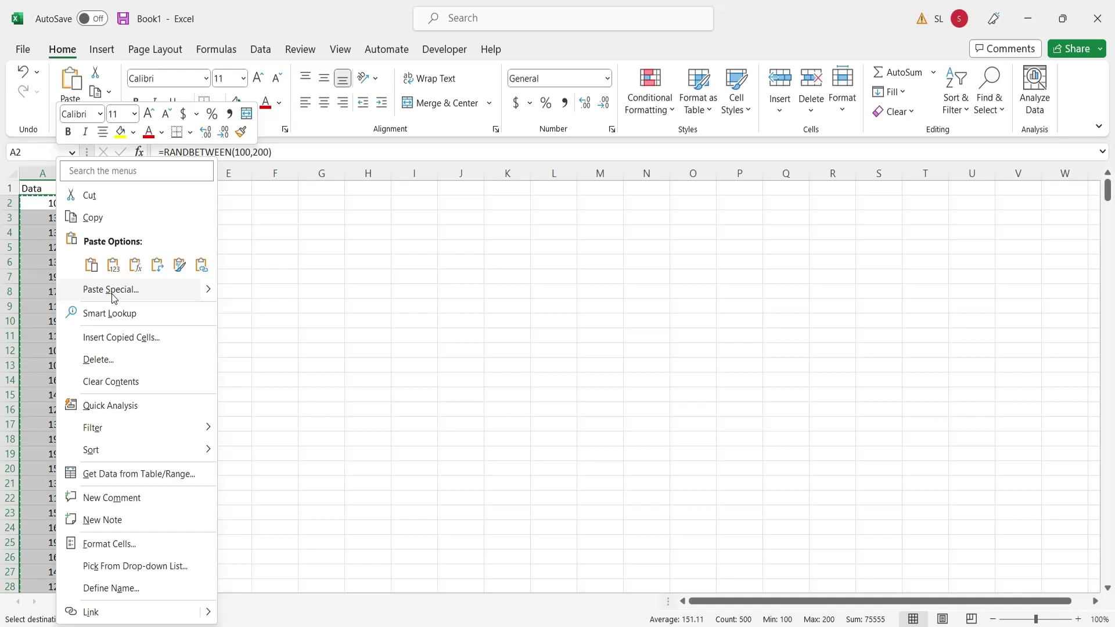
mouse_move(208, 295)
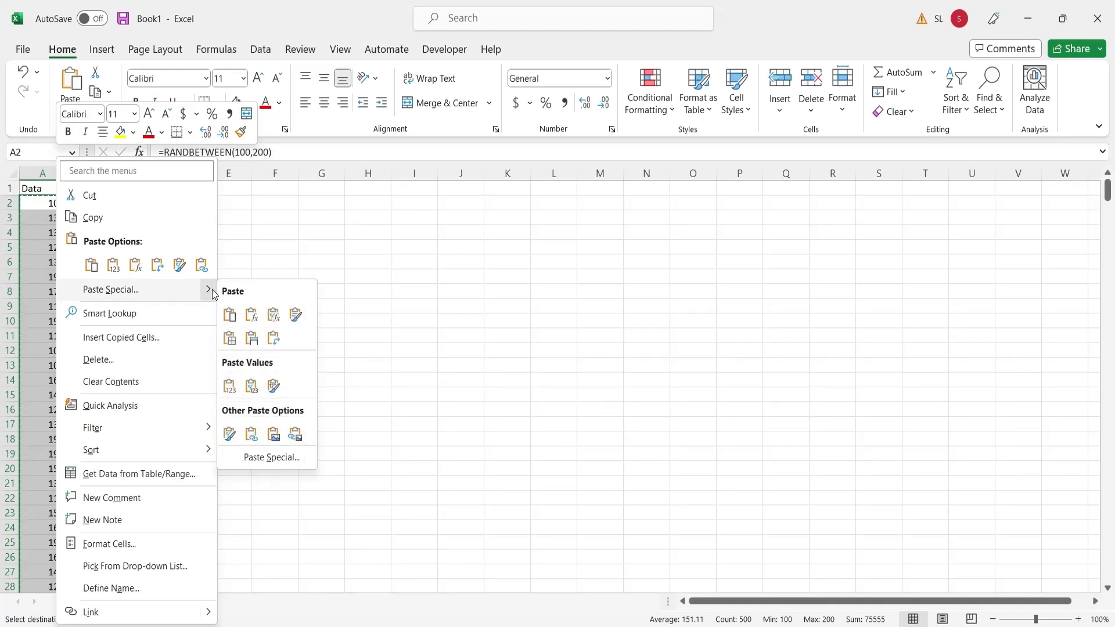
left_click(184, 289)
left_click(60, 256)
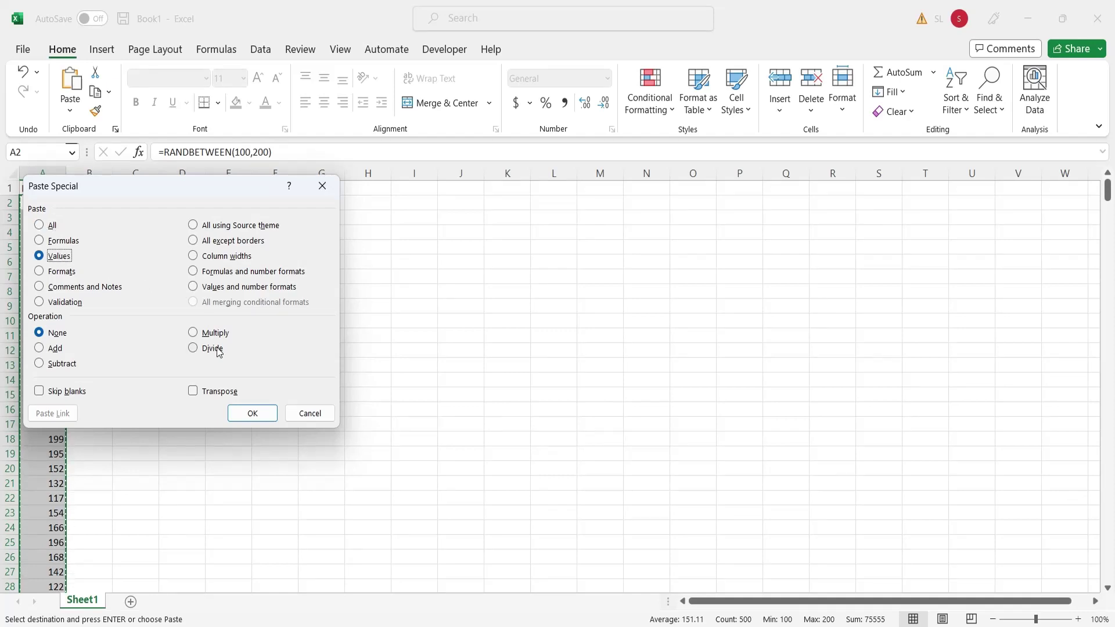
left_click(256, 414)
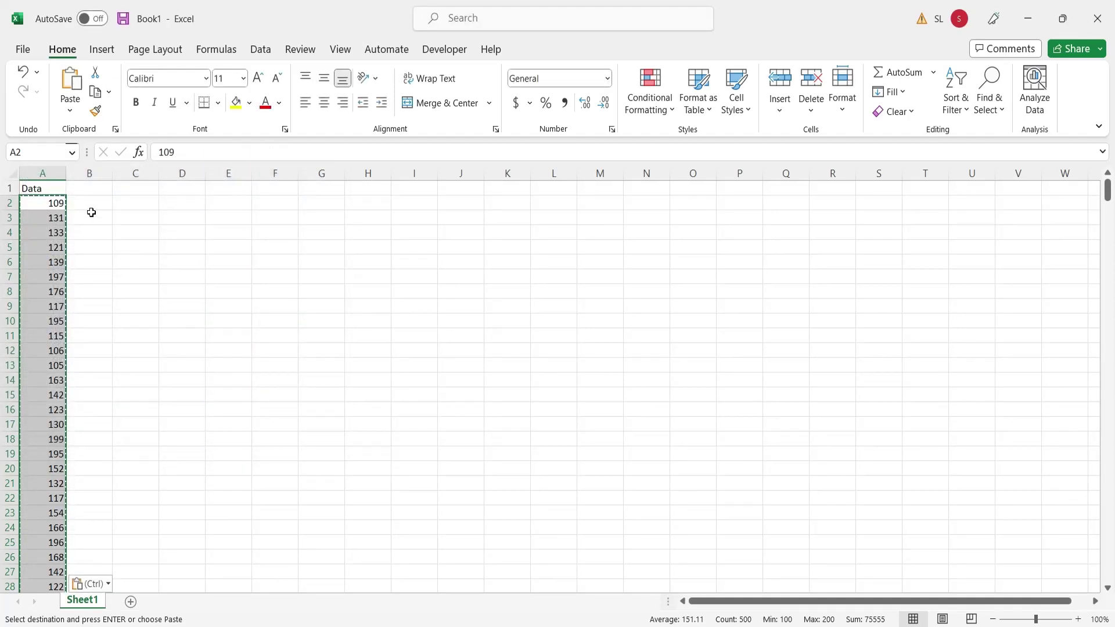
Type 'Mean' in C1 and enter =AVERAGE(A:A) in D1, showing 151.11
left_click(125, 192)
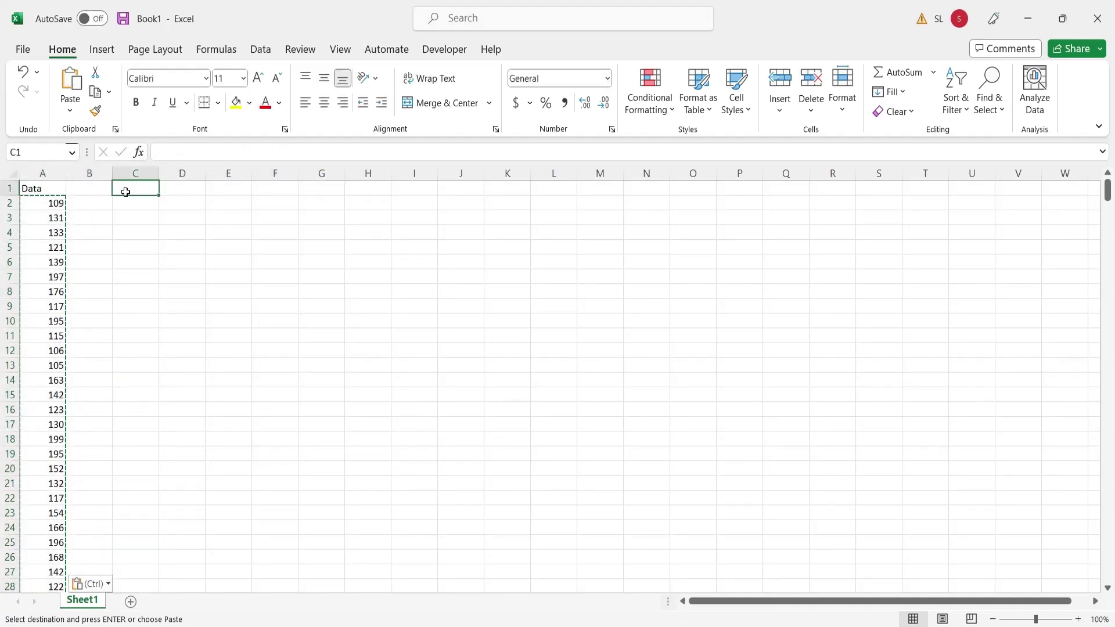
type("me")
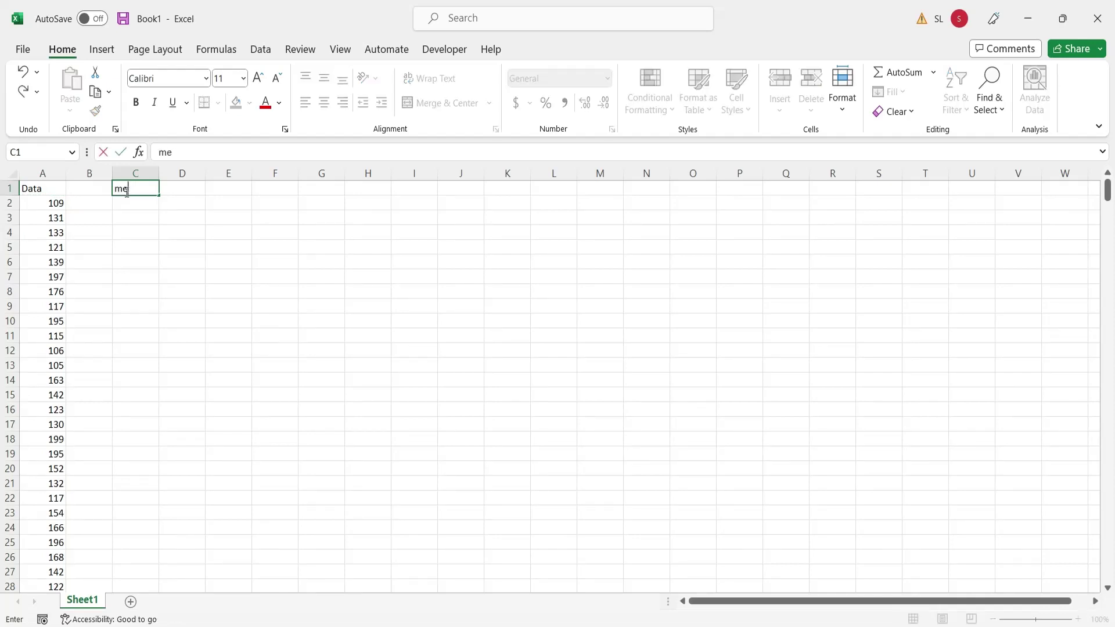
key("BackSpace")
key("BackSpace")
type("Mean")
key("Tab")
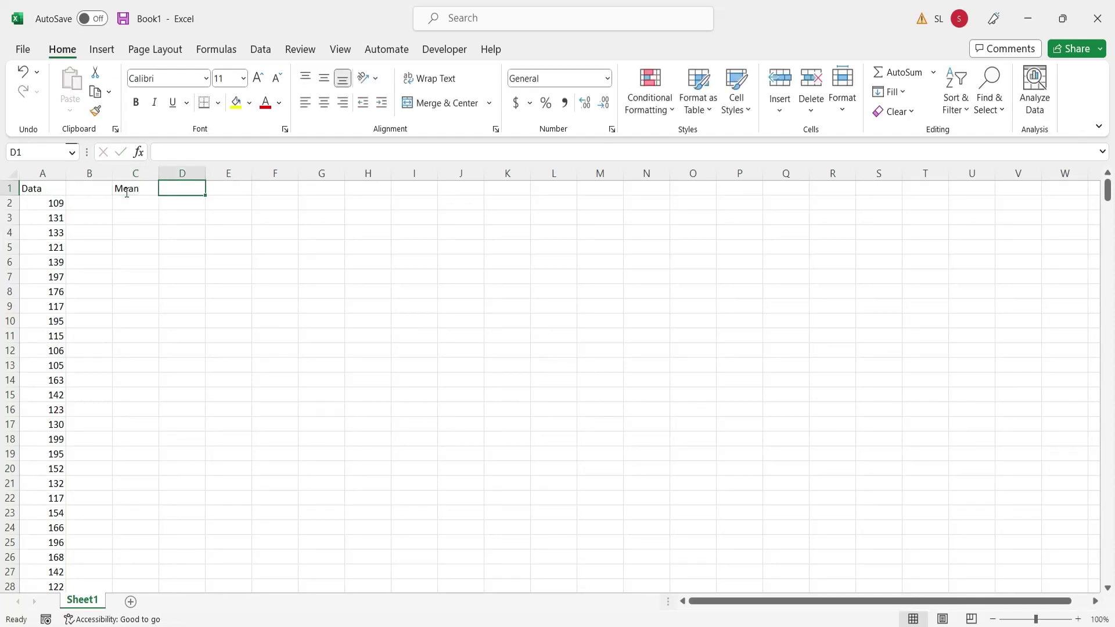
type("=ave")
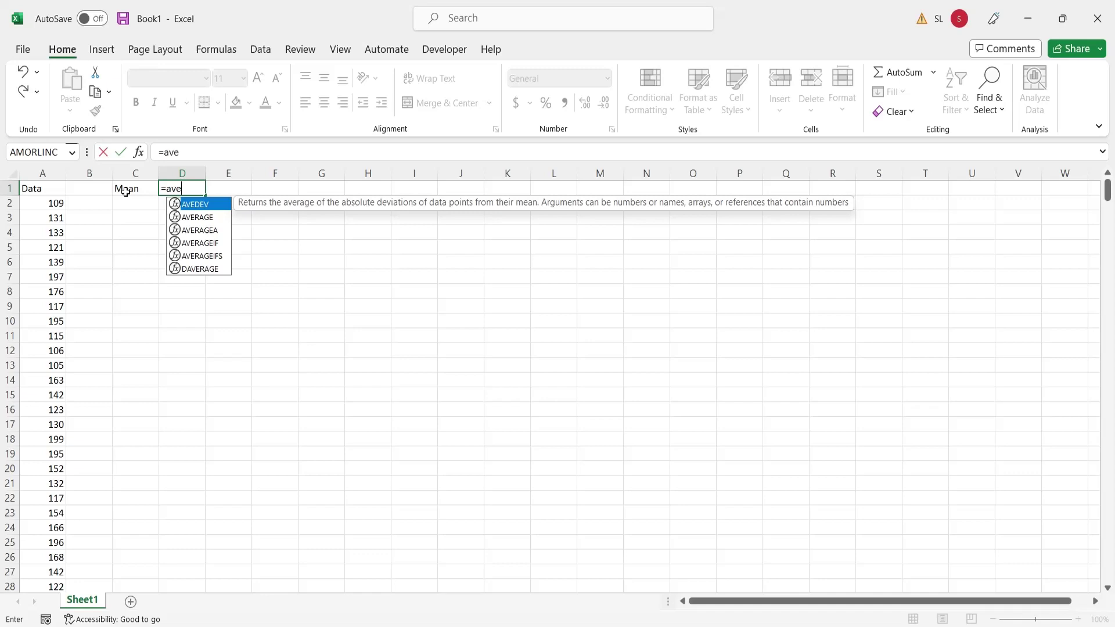
type("rage(")
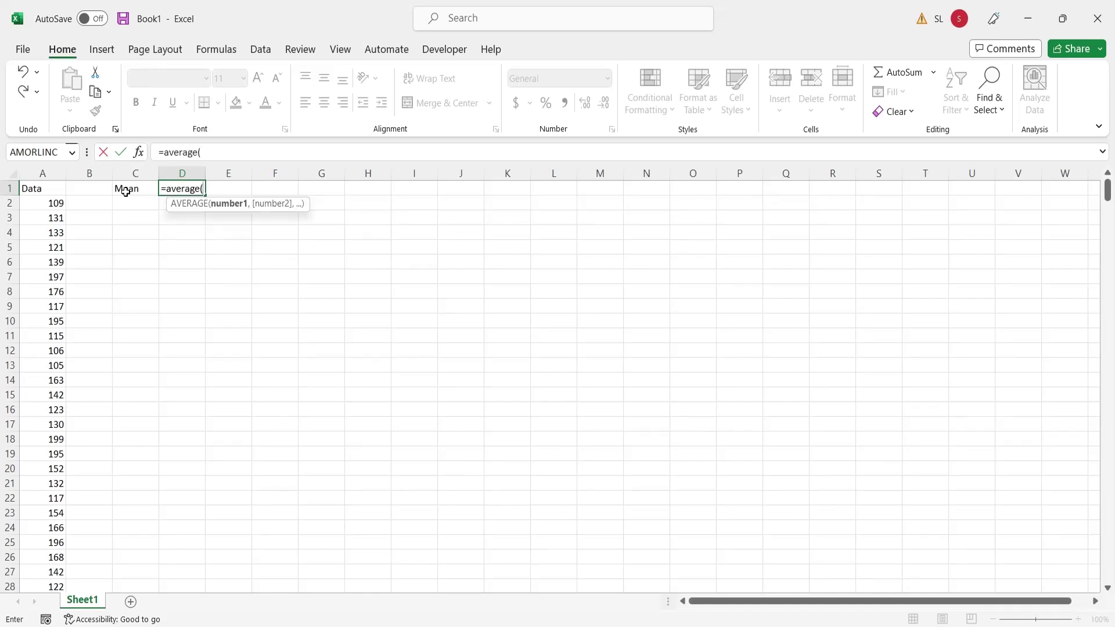
left_click(60, 172)
key("Return")
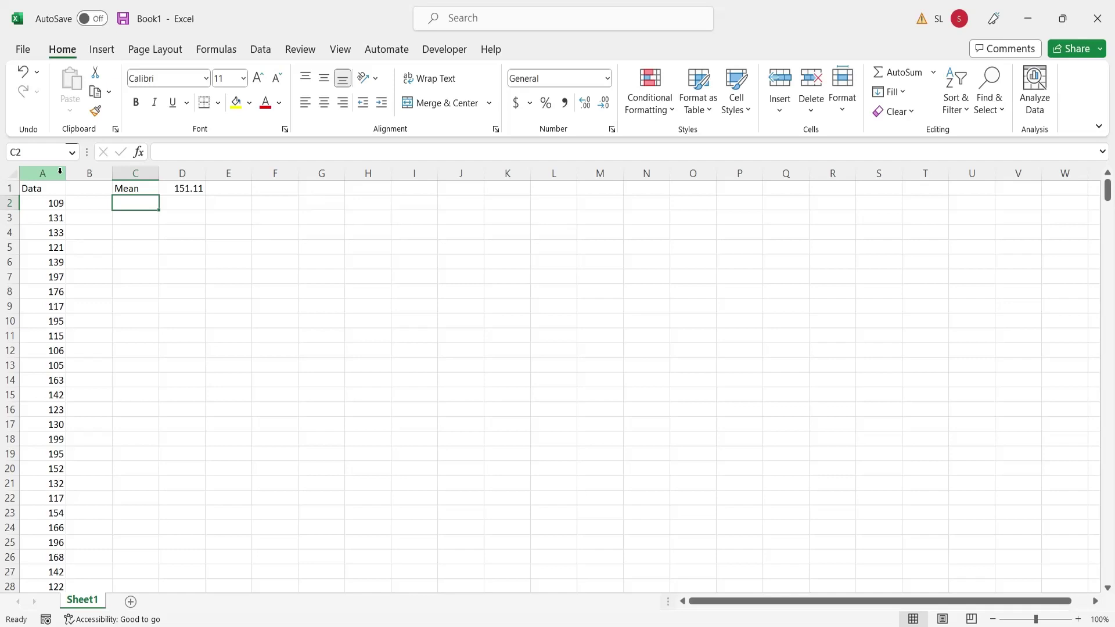
Label C2 'Standard Deviation', fixing its typo, and autofit column C to the label
type("Sta")
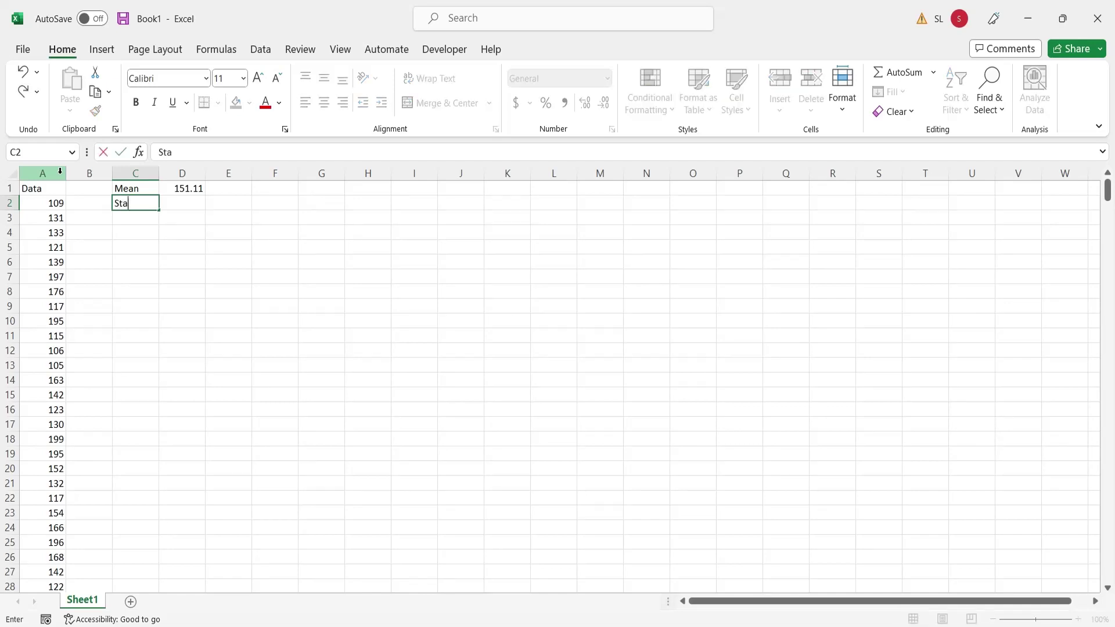
type("d")
key("BackSpace")
type("ndard Deviation")
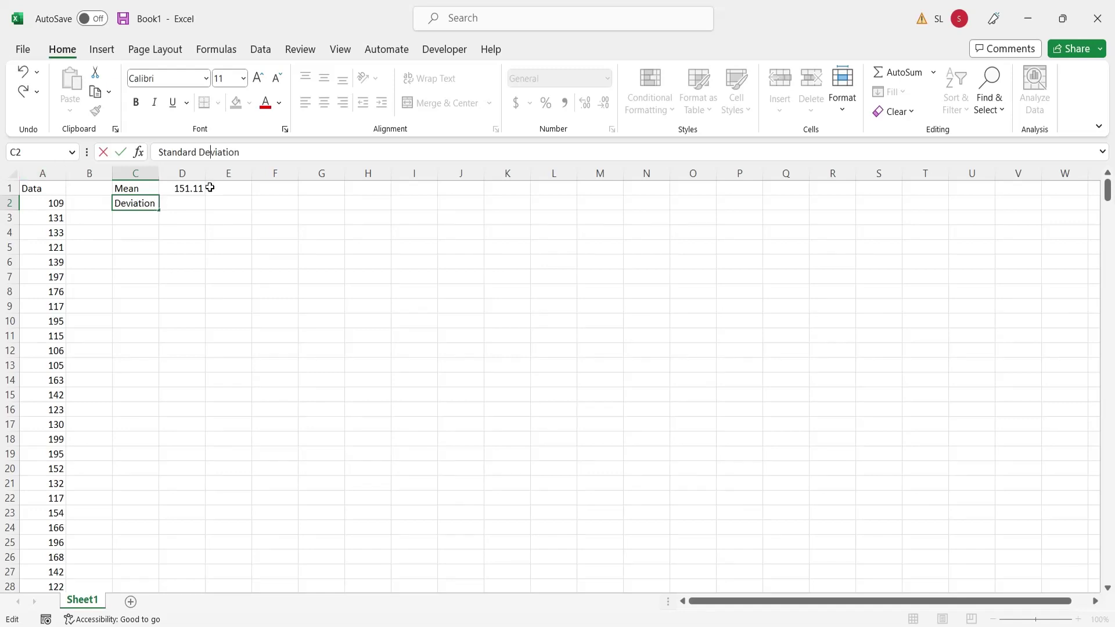
key("ctrl+Return")
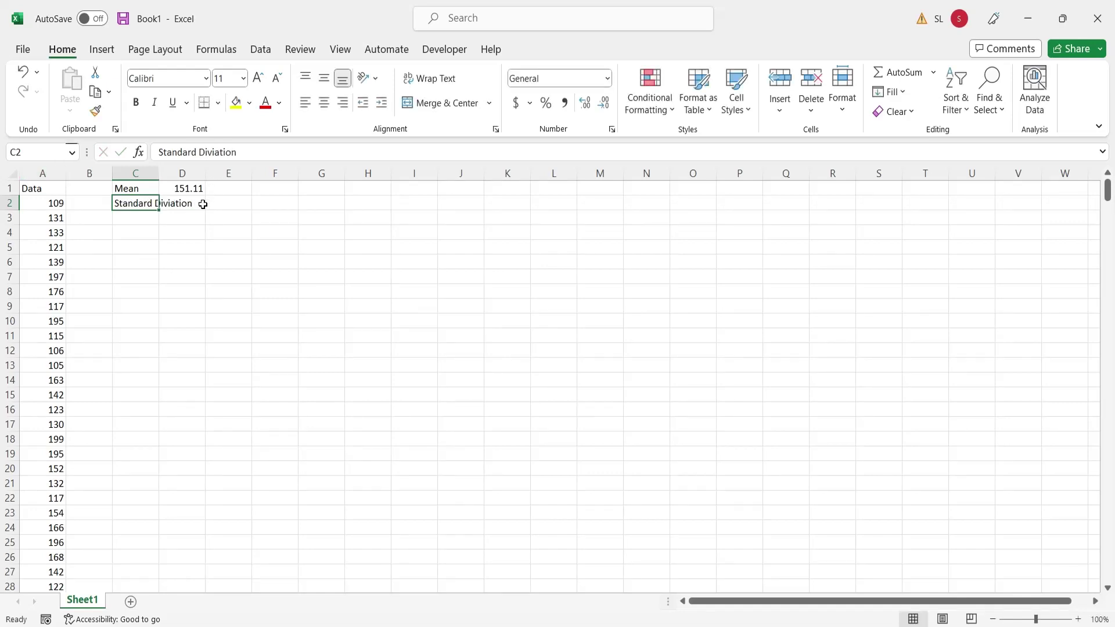
key("F2")
key("Left")
key("Left")
key("Left")
key("Left")
key("Left")
key("Left")
key("Left")
key("Left")
key("BackSpace")
type("e")
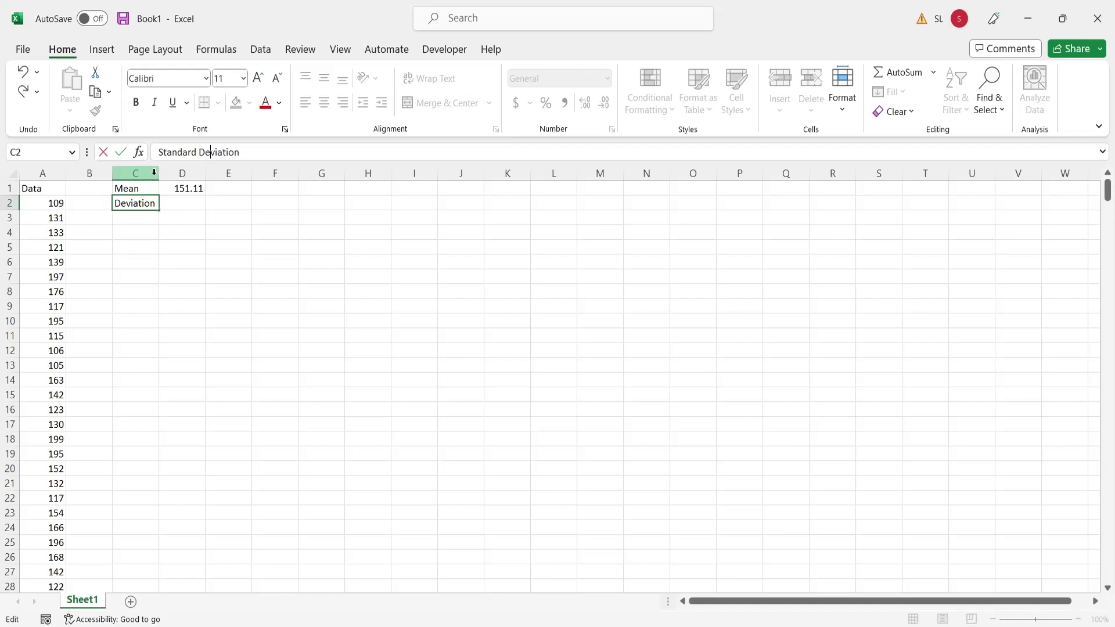
left_click(152, 173)
double_click(159, 173)
Enter =STDEV.P(A:A) in D2, showing 29.0212
left_click(223, 204)
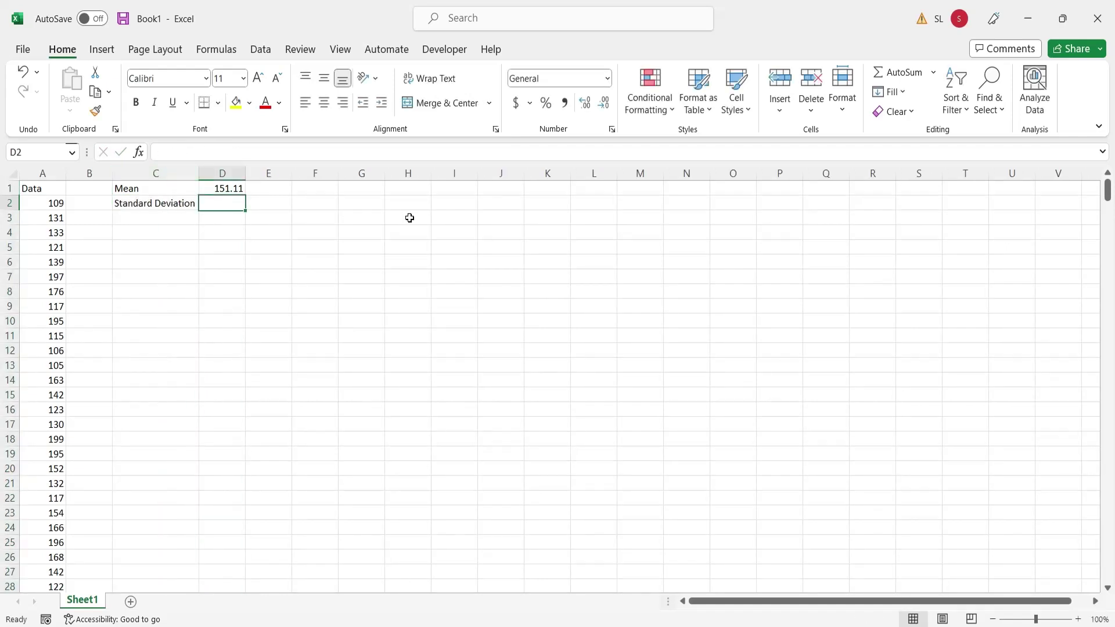
type("=std")
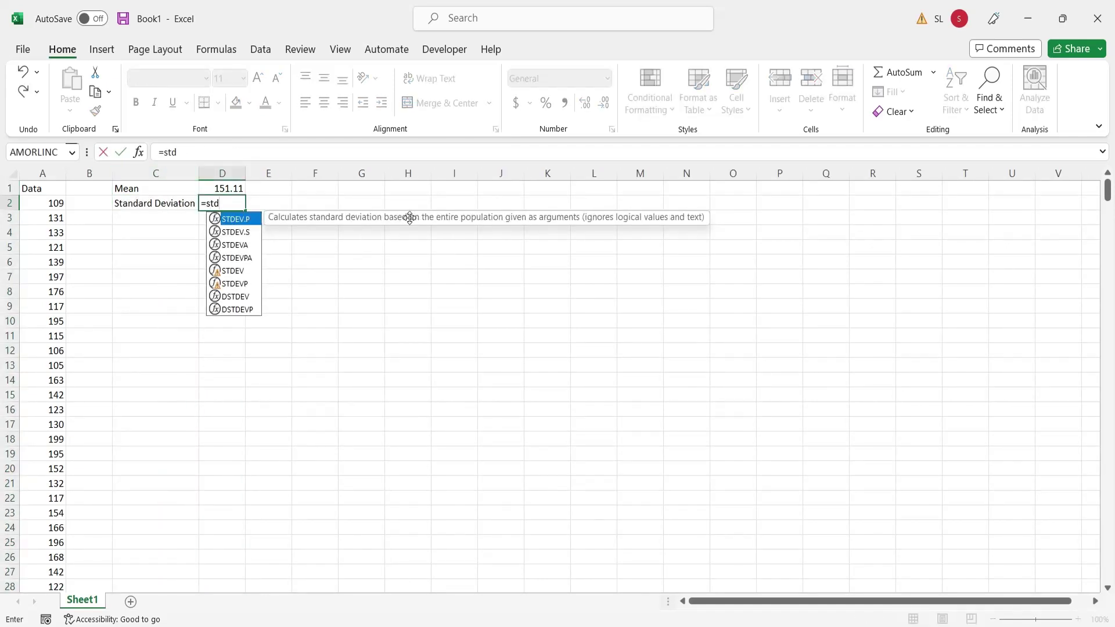
type("ev.p(")
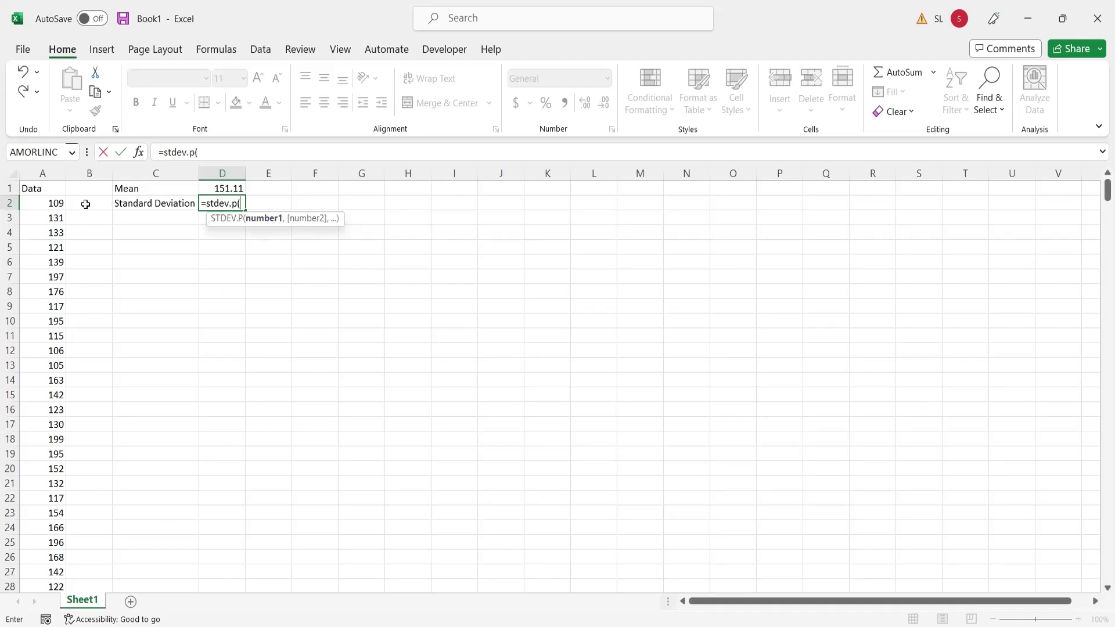
left_click(50, 174)
key("Return")
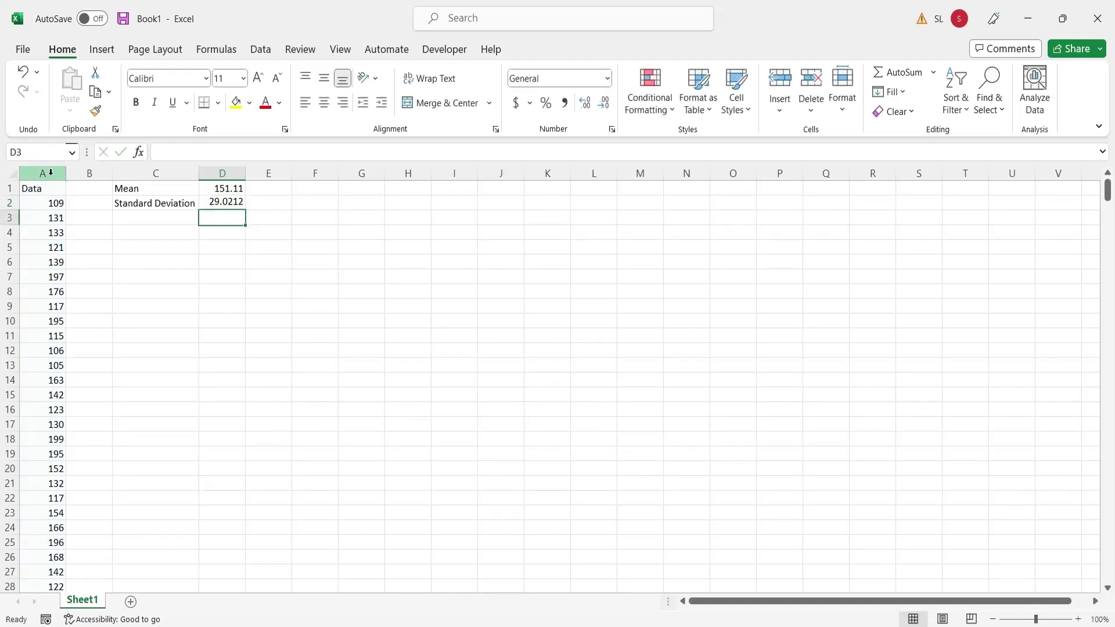
key("Up")
key("Right")
key("Right")
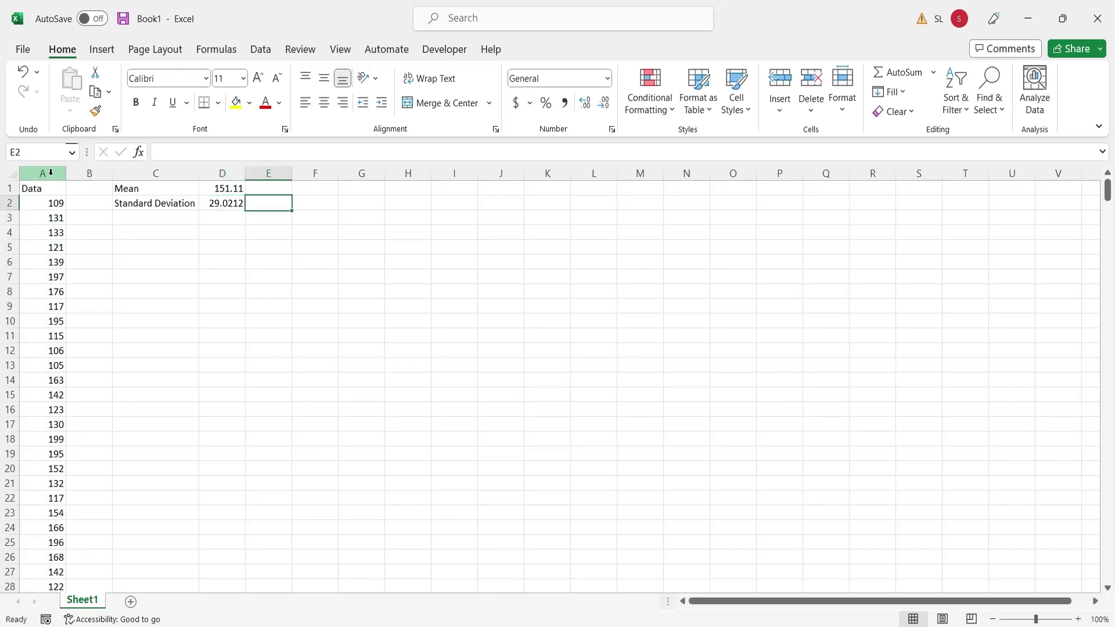
key("Up")
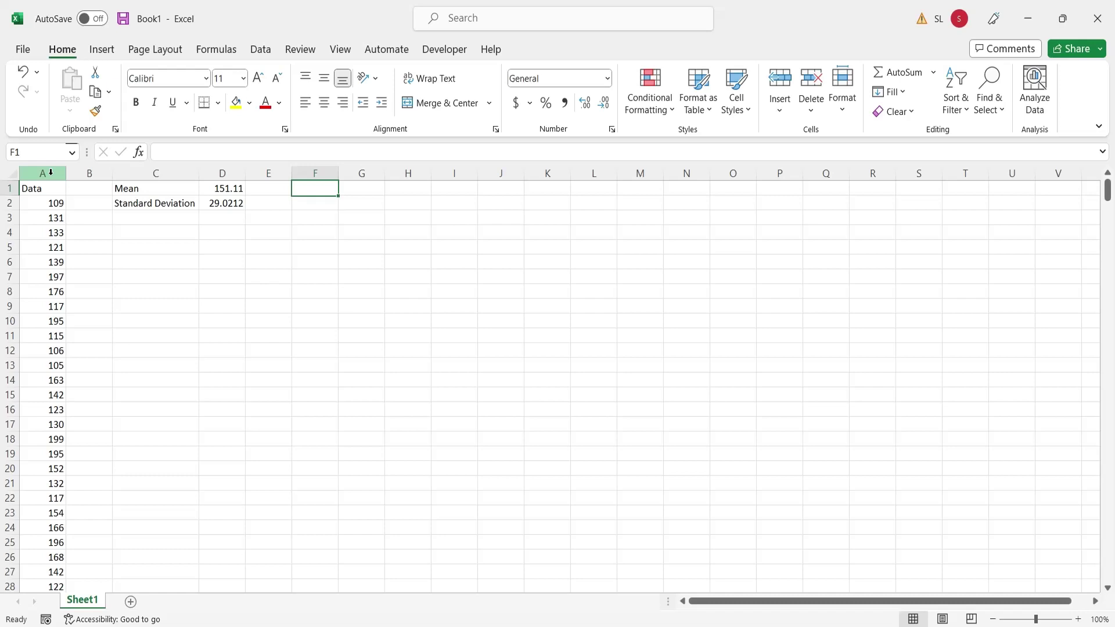
Add headers 'Data' in F1 and 'Normal Dist.' in G1, autofitting column G
type("Data")
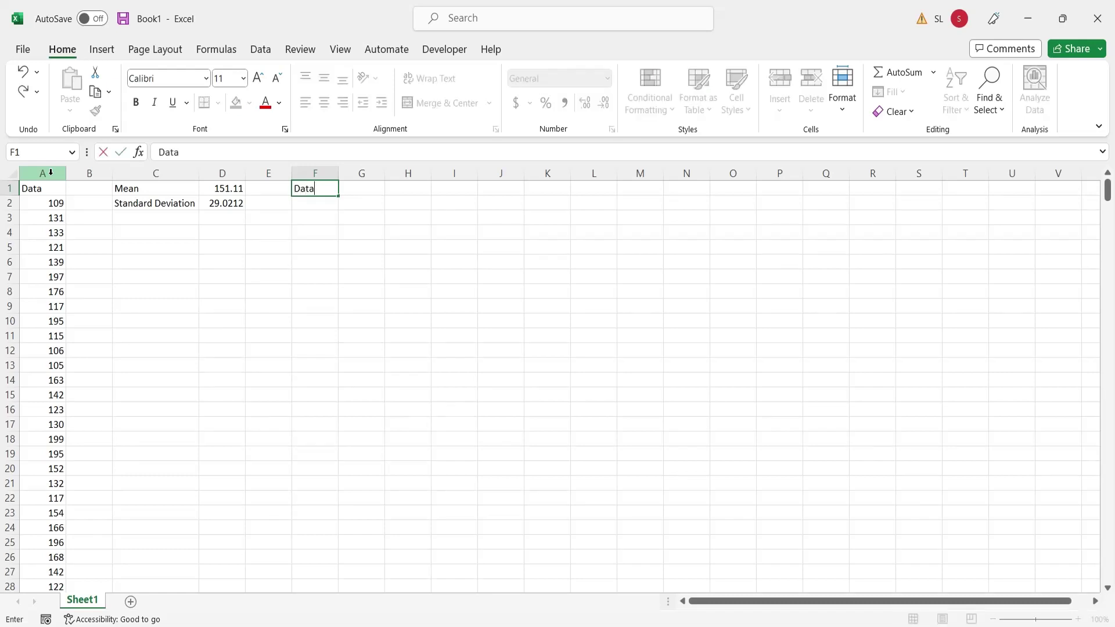
key("Return")
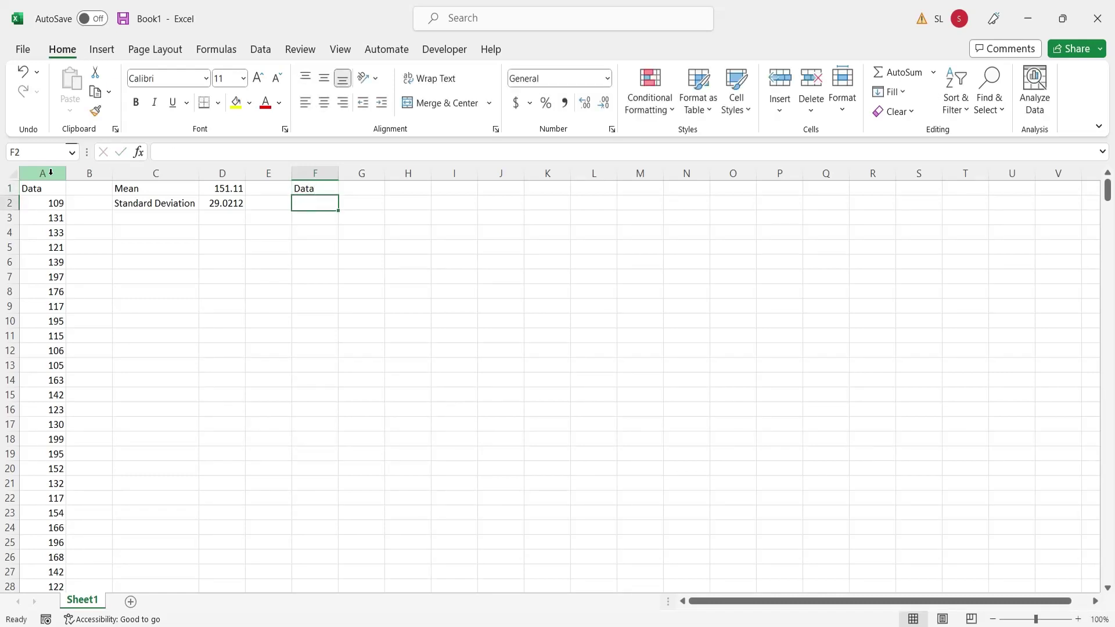
key("Right")
key("Up")
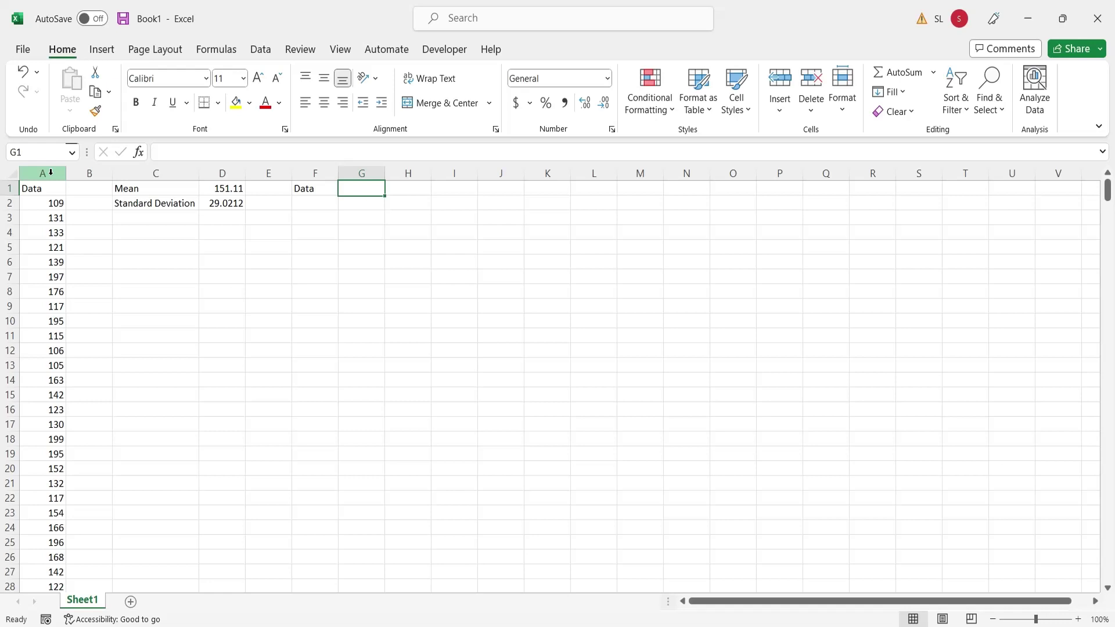
type("N")
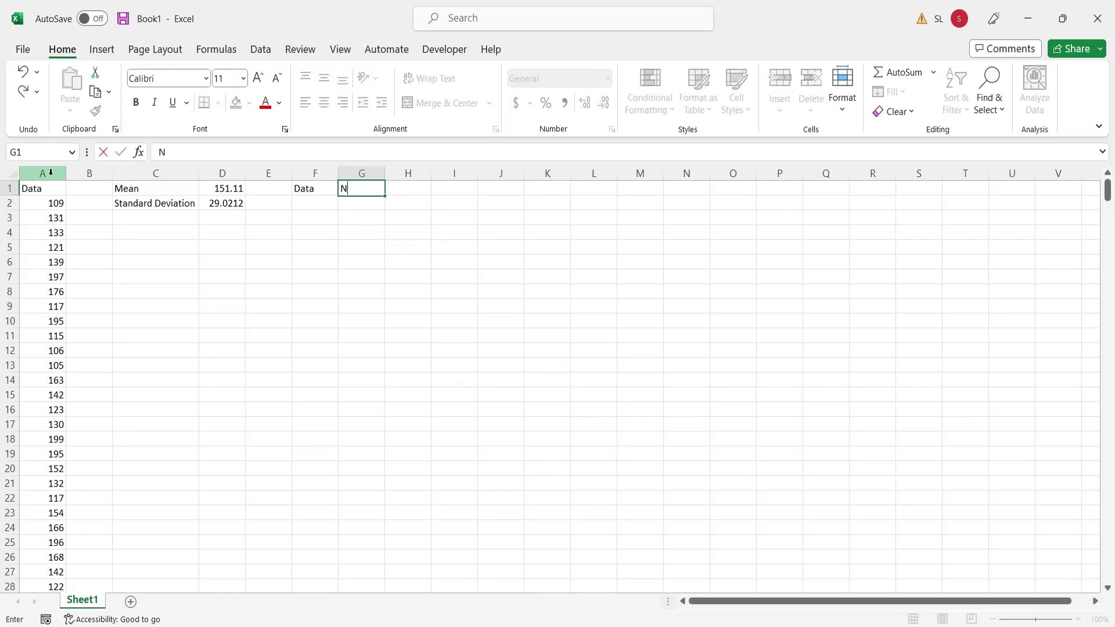
type("ormal Dist.")
key("Return")
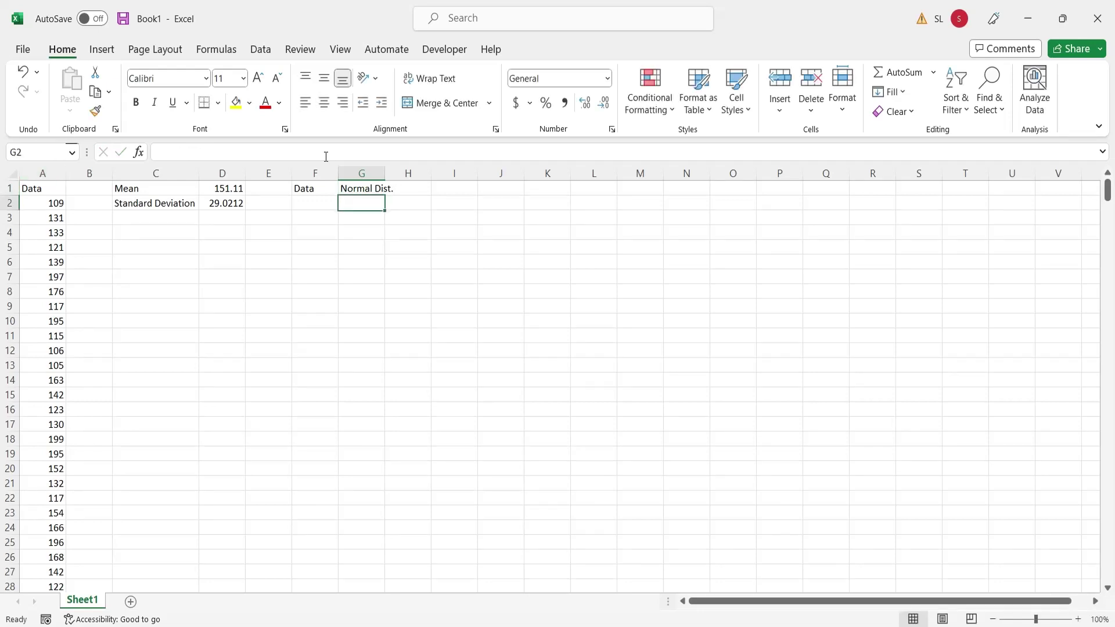
double_click(384, 173)
left_click(306, 202)
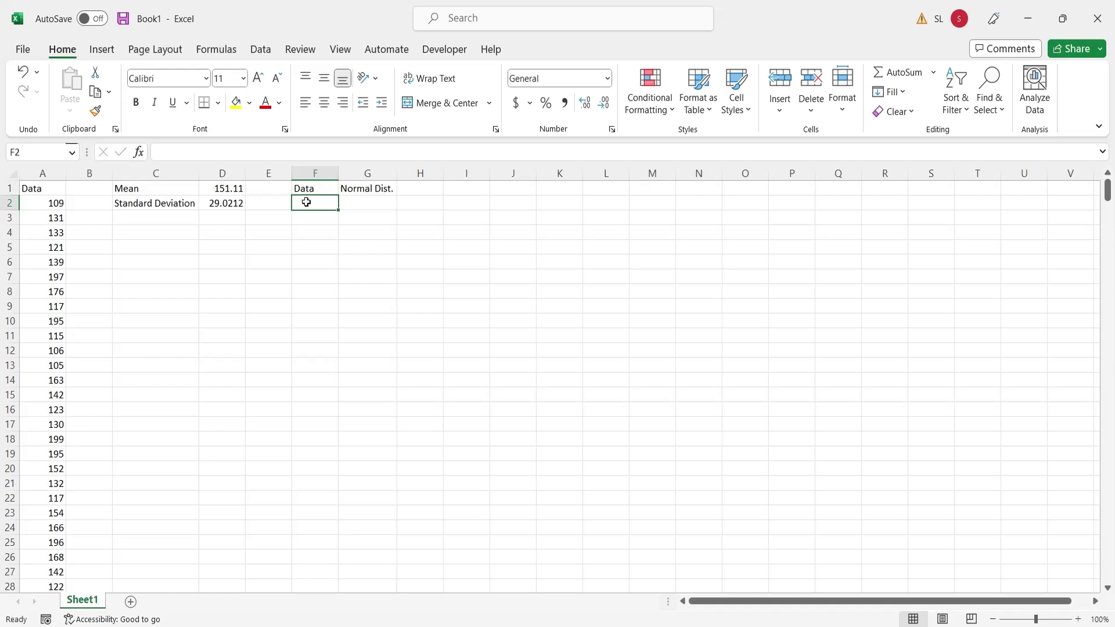
Enter -100 in F2 and =NORM.DIST(F2,D$1,D$2,FALSE) in G2
type("-100")
key("Tab")
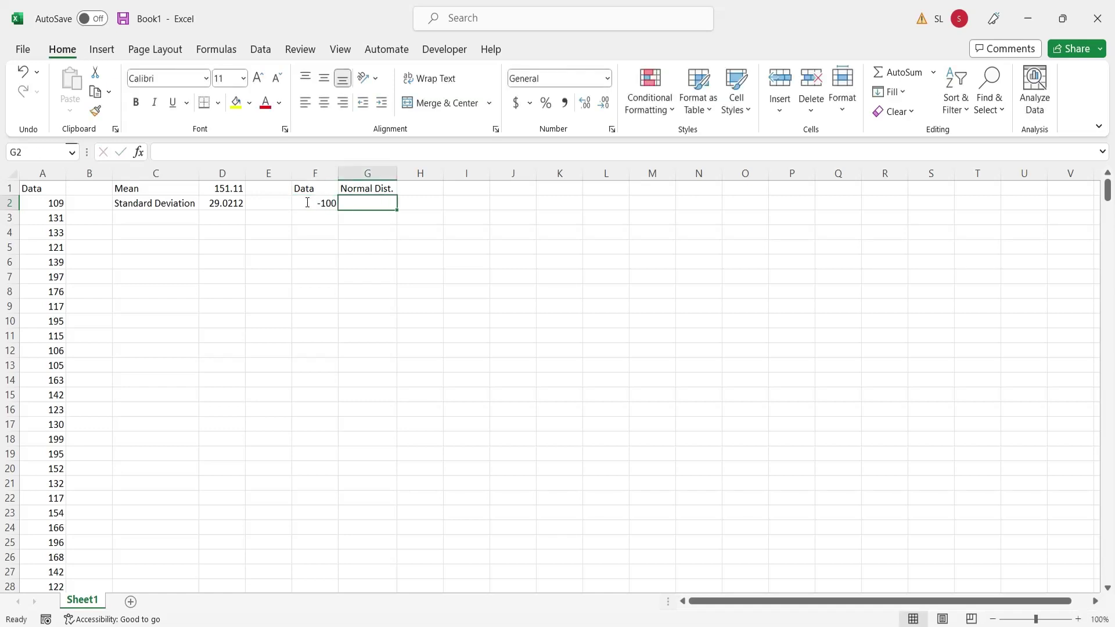
type("=norm")
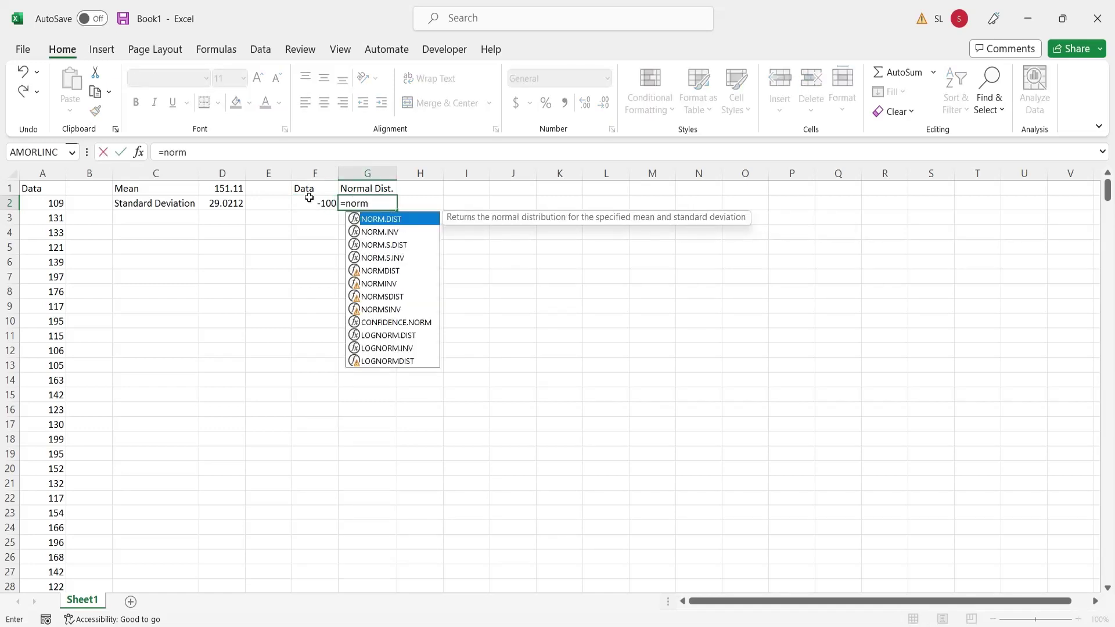
type(".dist(")
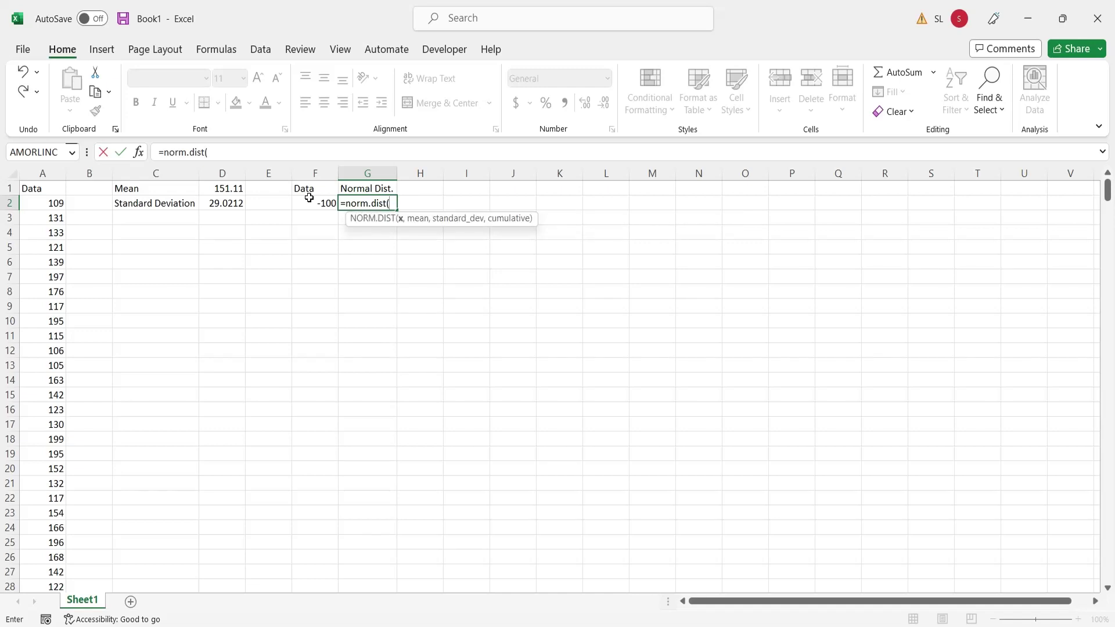
left_click(314, 202)
type(",")
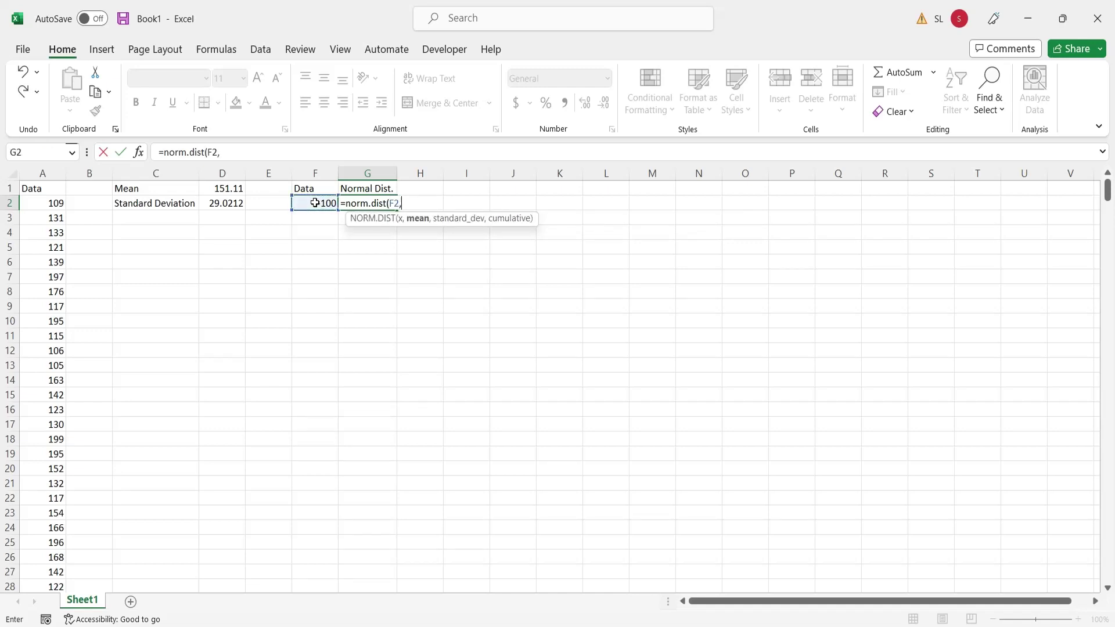
left_click(238, 189)
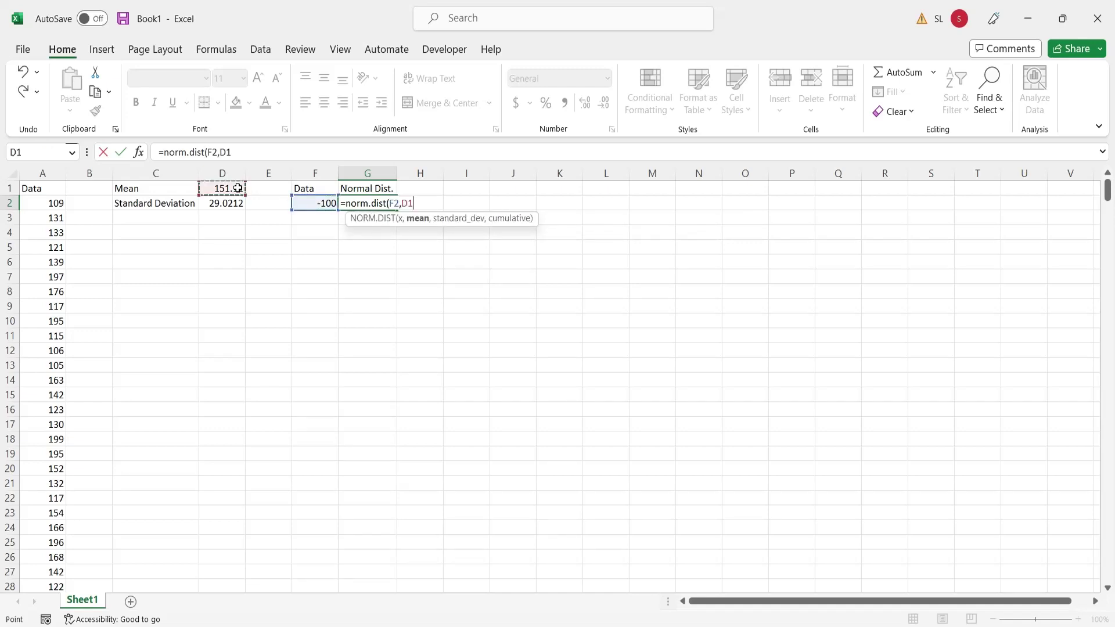
left_click(228, 152)
type("$1")
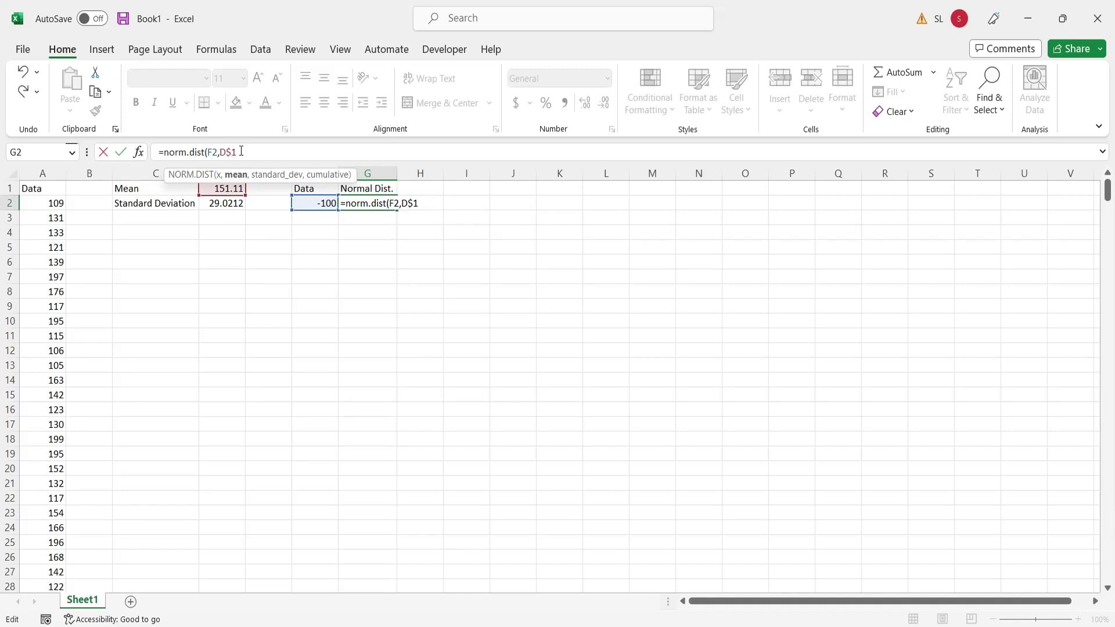
type(",")
left_click(224, 200)
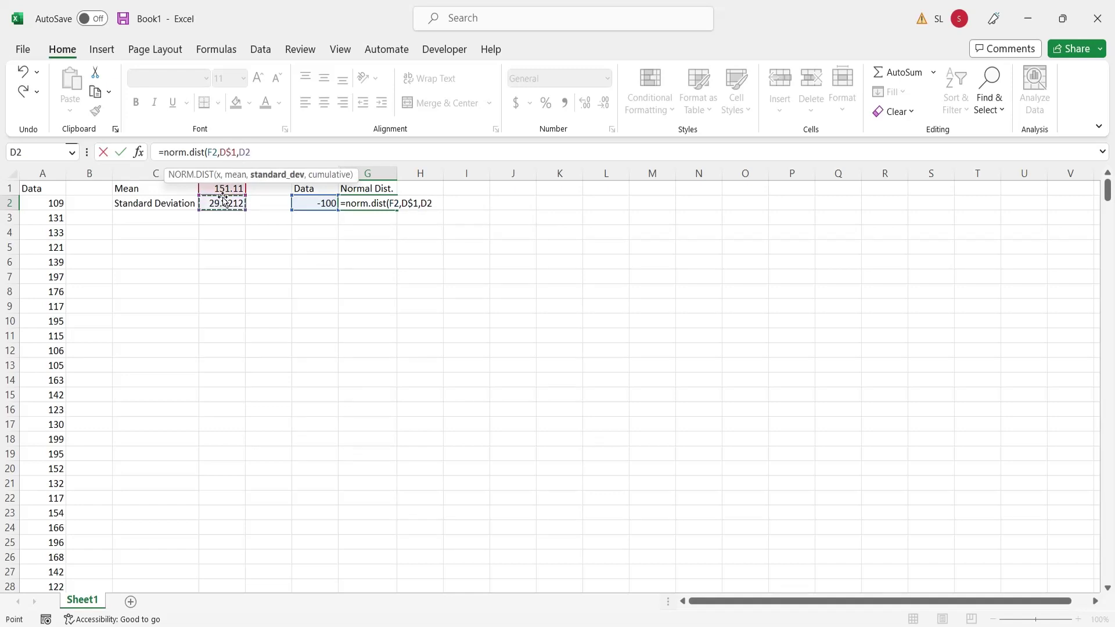
left_click(247, 151)
type("$2,")
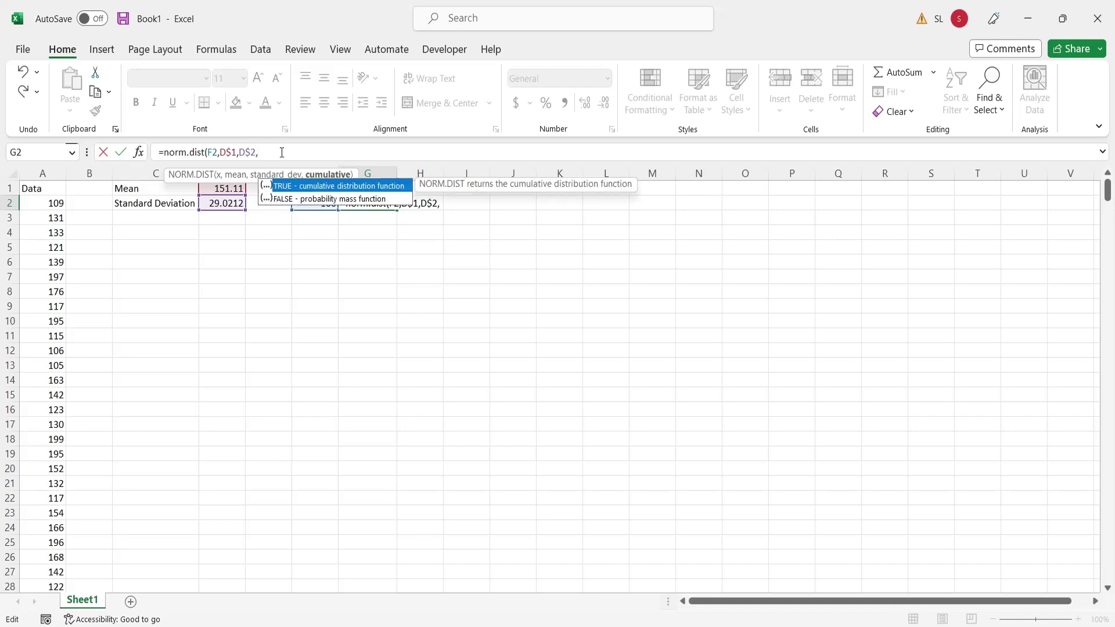
type("false)")
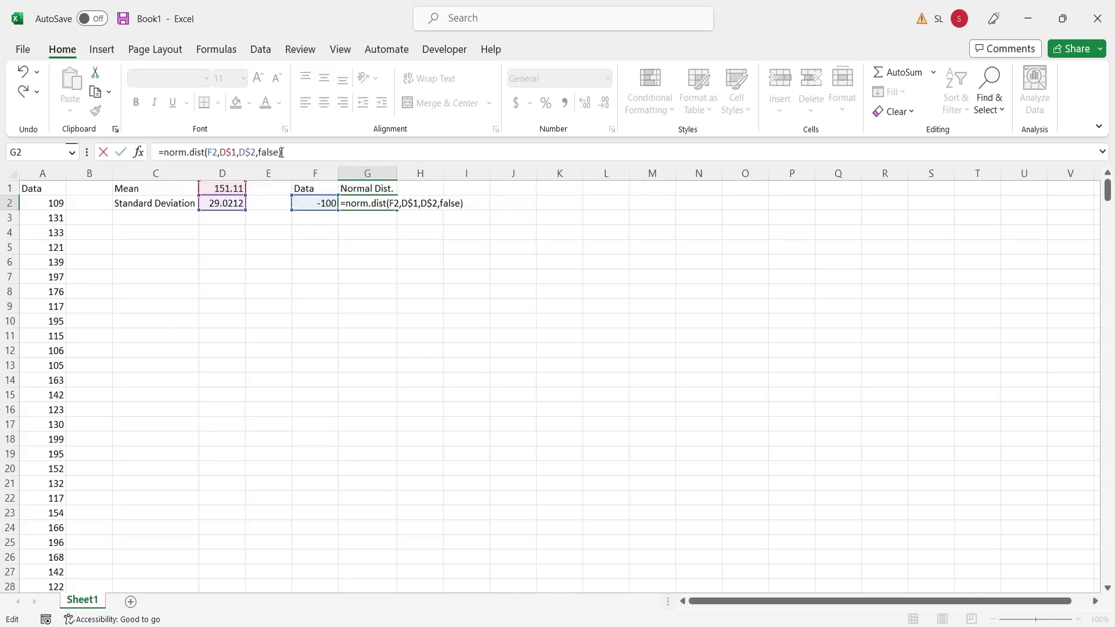
key("Return")
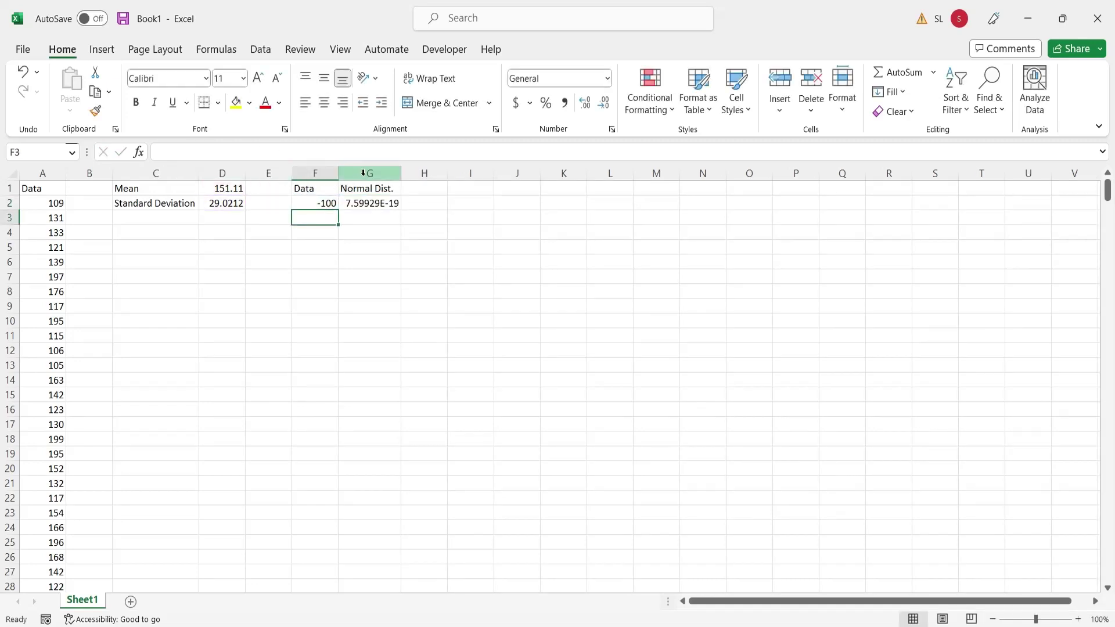
Format column G in Comma Style with extra decimal places
left_click(370, 173)
left_click(564, 102)
left_click(584, 103)
left_click(584, 103)
left_click(584, 103)
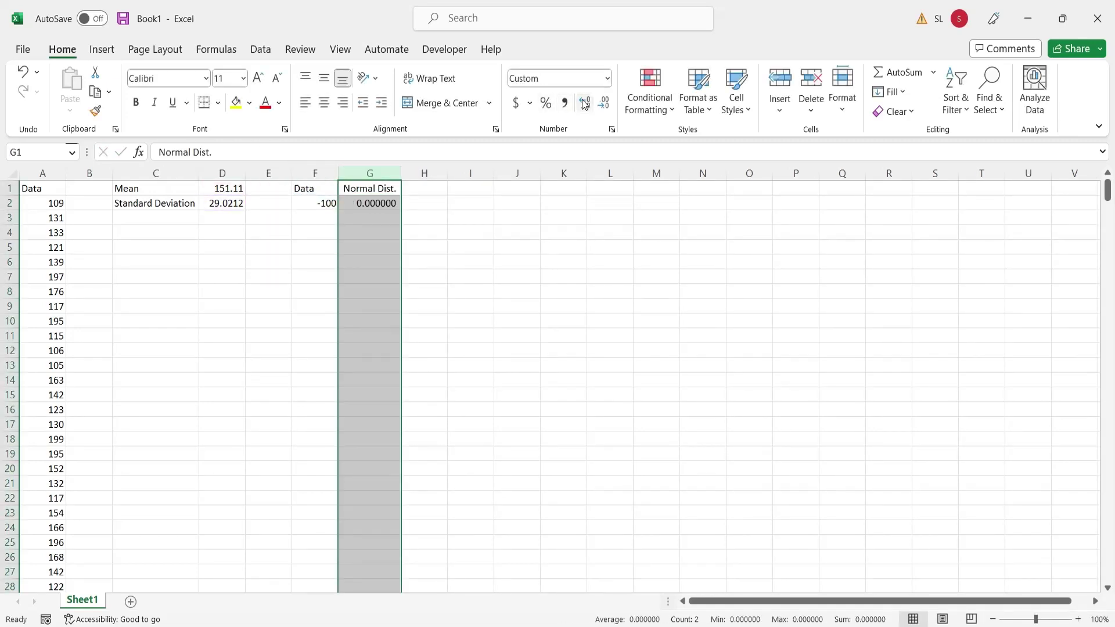
left_click(584, 102)
Try -50, 0, 50, 25 and 10 in F2, settling on 25 as the starting value
left_click(327, 197)
type("-50")
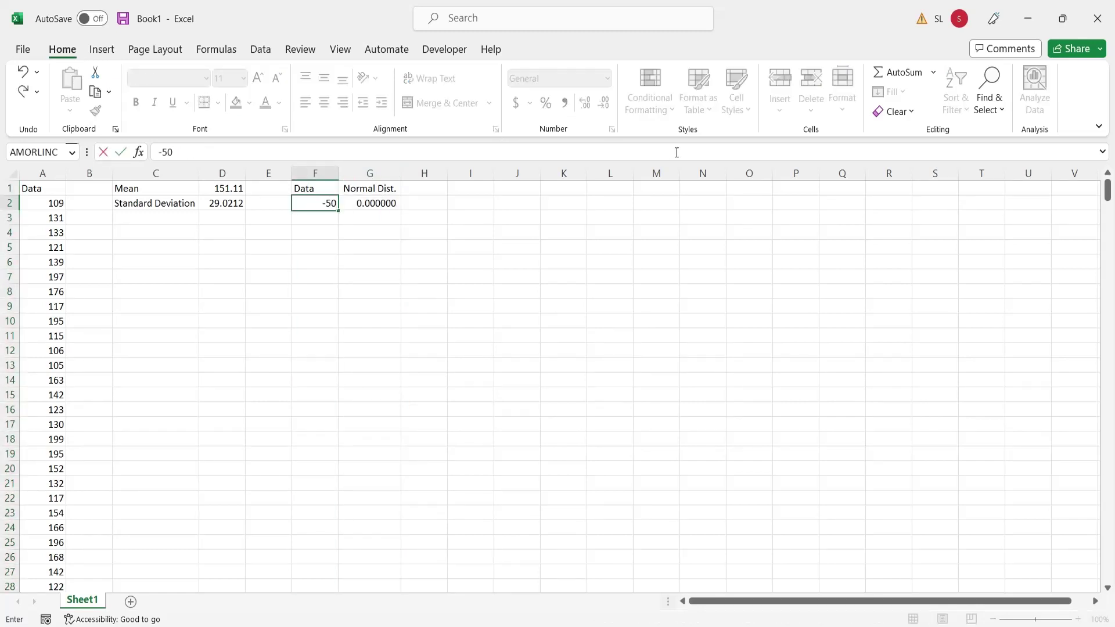
key("Return")
key("Up")
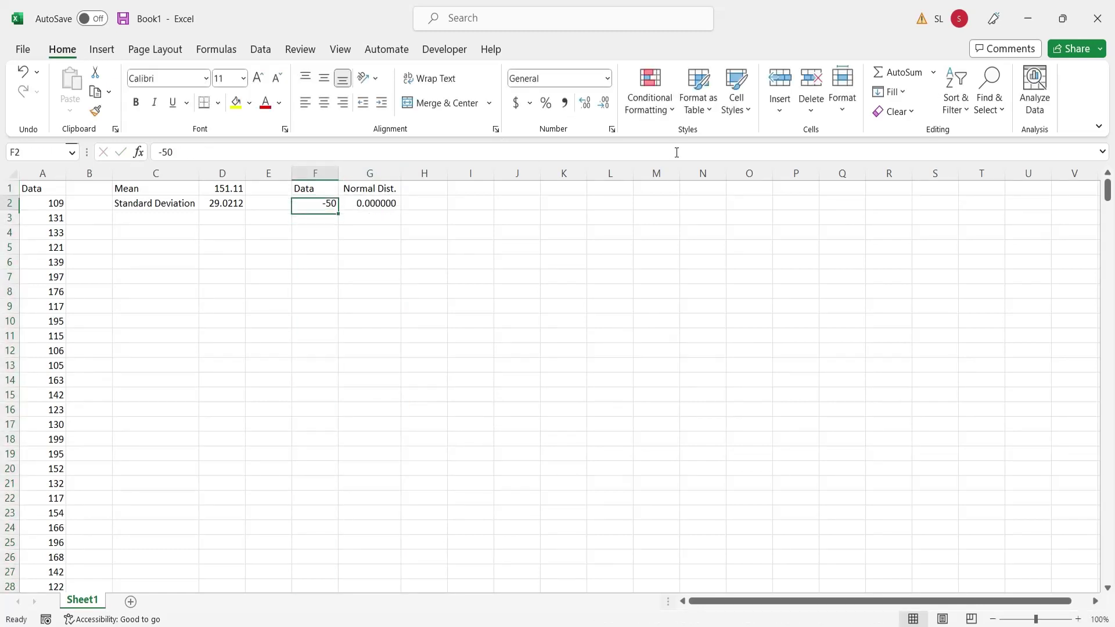
type("0")
key("Return")
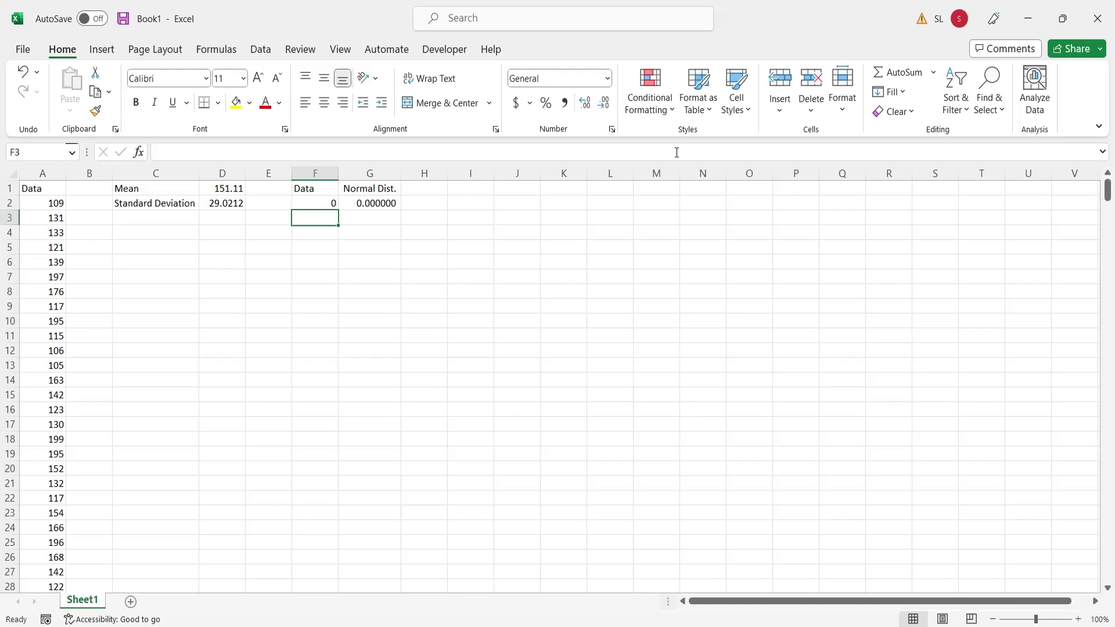
key("Up")
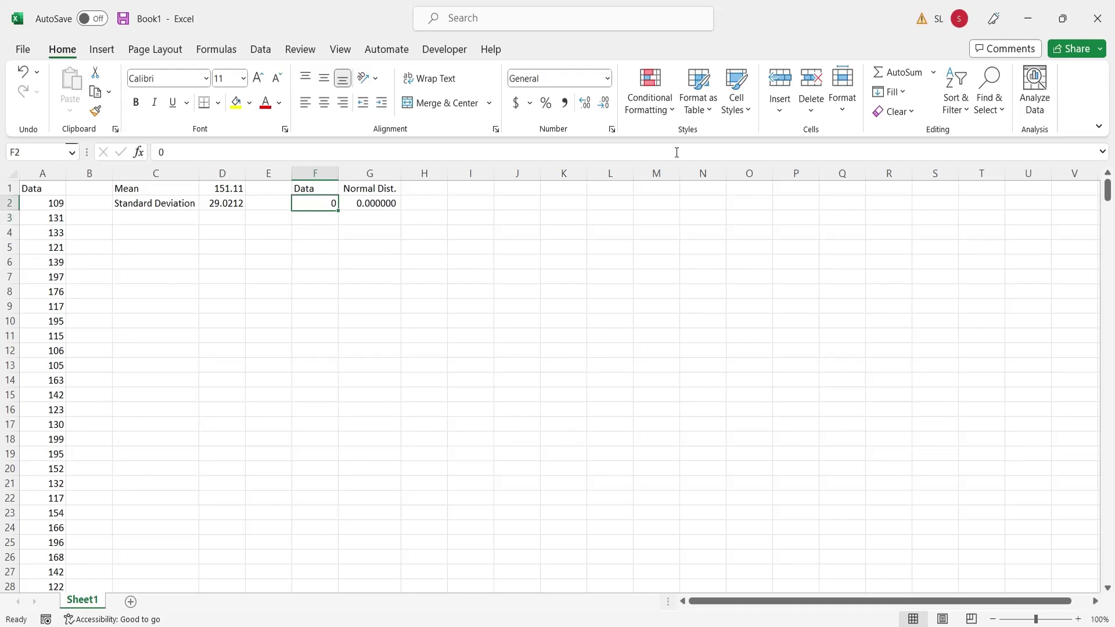
type("50")
key("Return")
key("Up")
type("25")
key("Return")
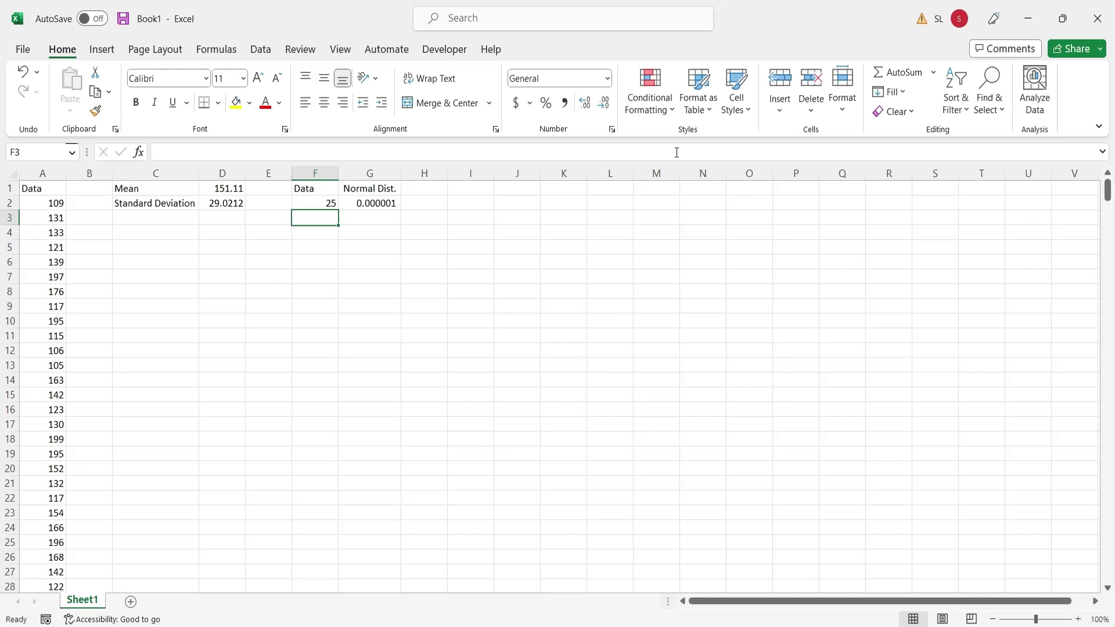
key("Up")
type("10")
key("Return")
key("Up")
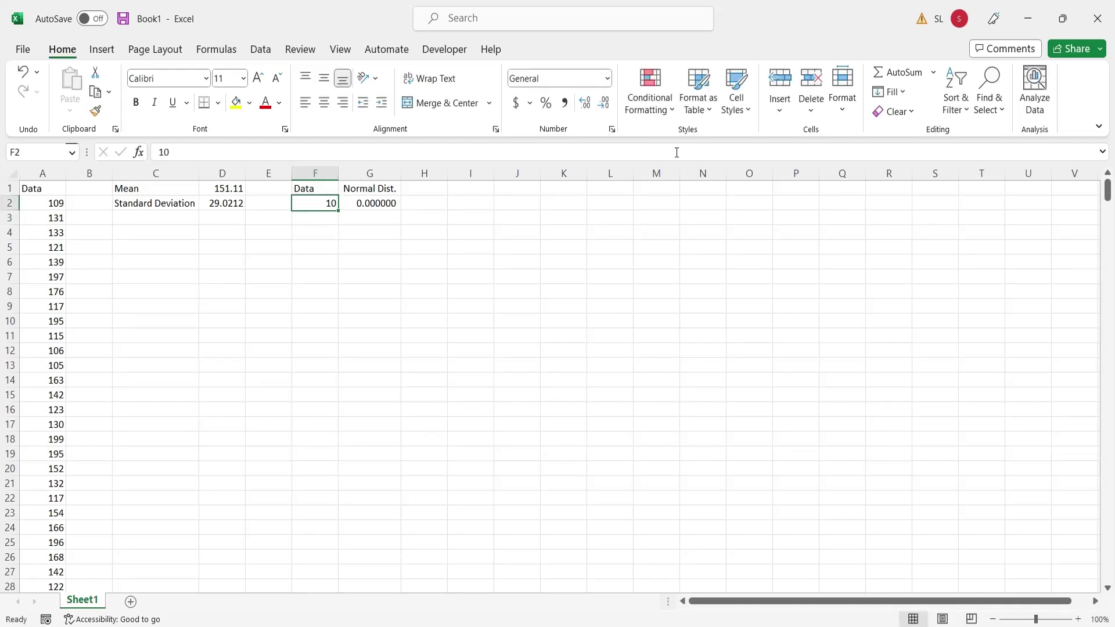
type("25")
key("Return")
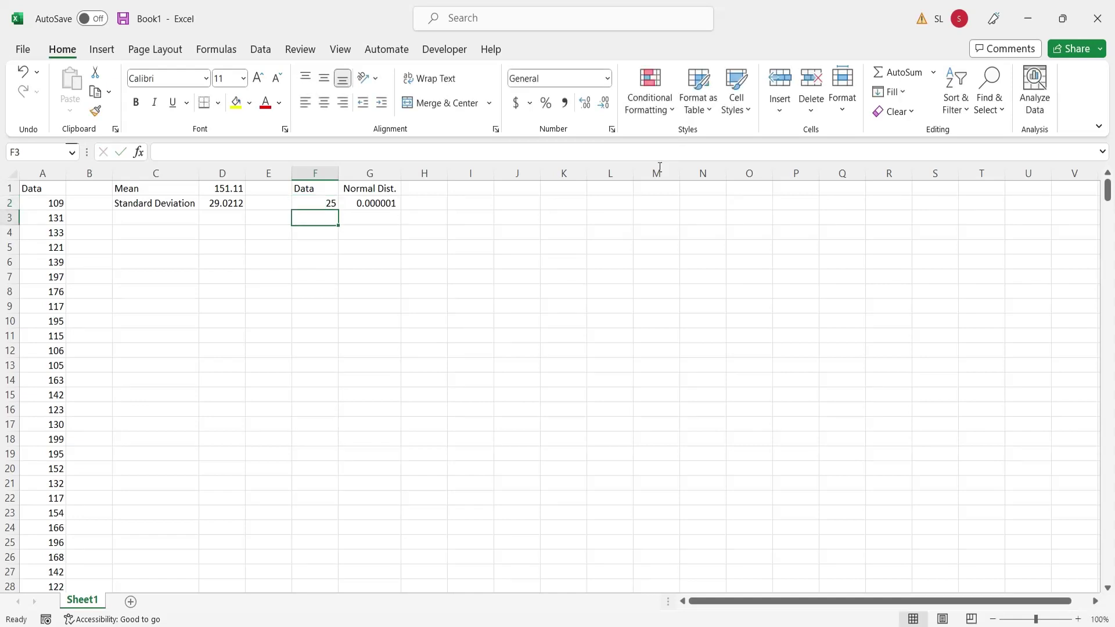
left_click(329, 203)
Enter =F2+1 in F3, copy the NORM.DIST formula into G3, and fill both down to row 493
left_click_drag(328, 203, 399, 212)
left_click(334, 216)
type("=F2+1")
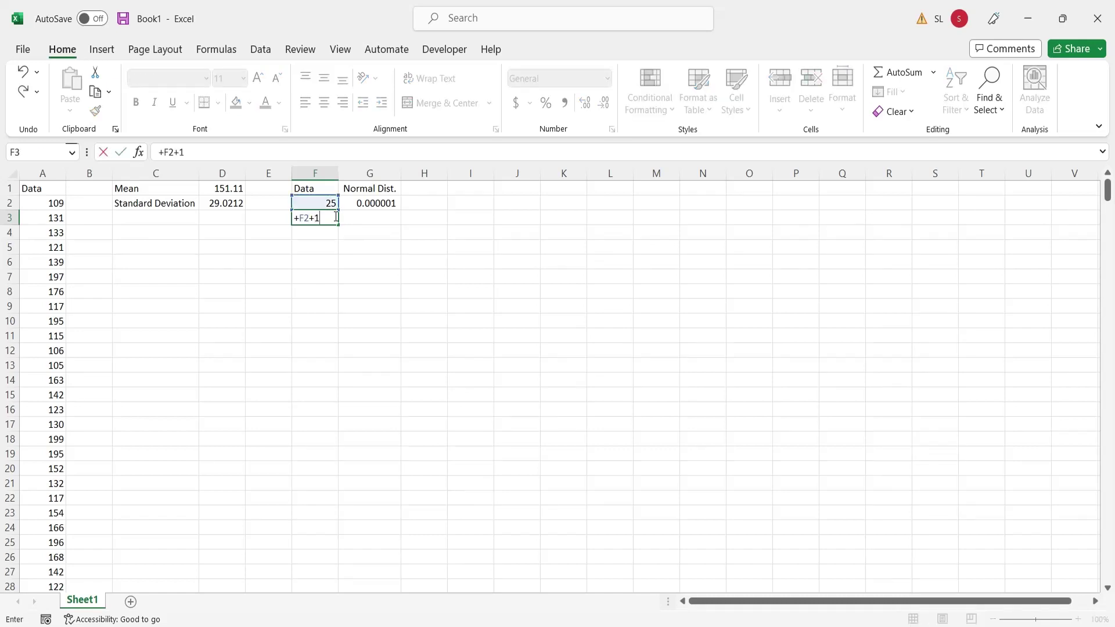
key("Return")
key("Up")
key("Right")
key("Up")
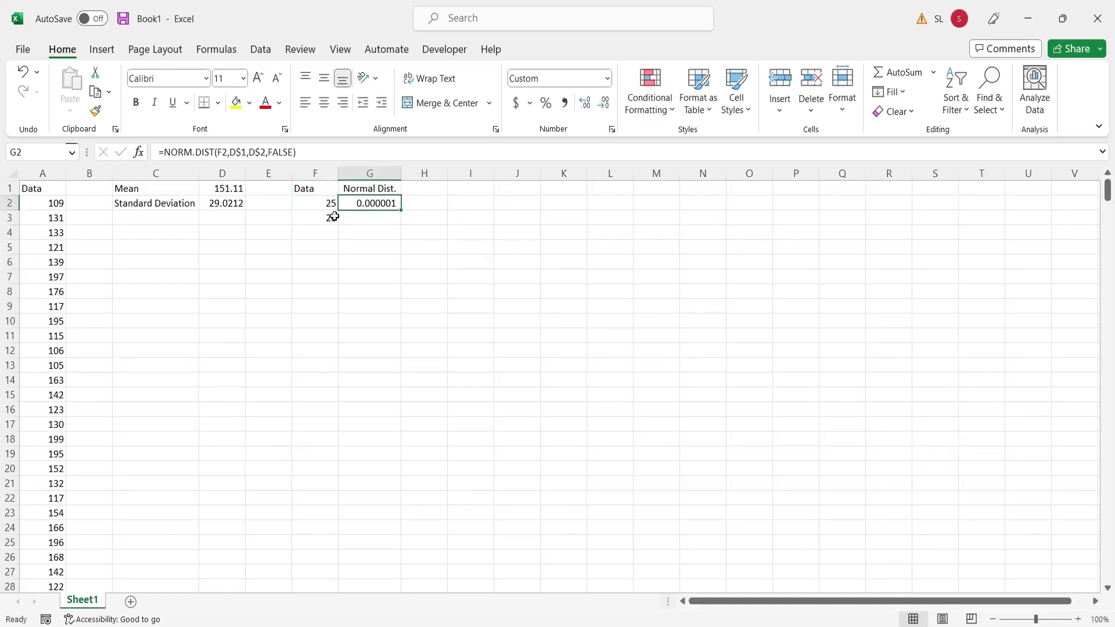
key("ctrl+c")
key("Down")
key("ctrl+v")
left_click_drag(335, 216, 451, 561)
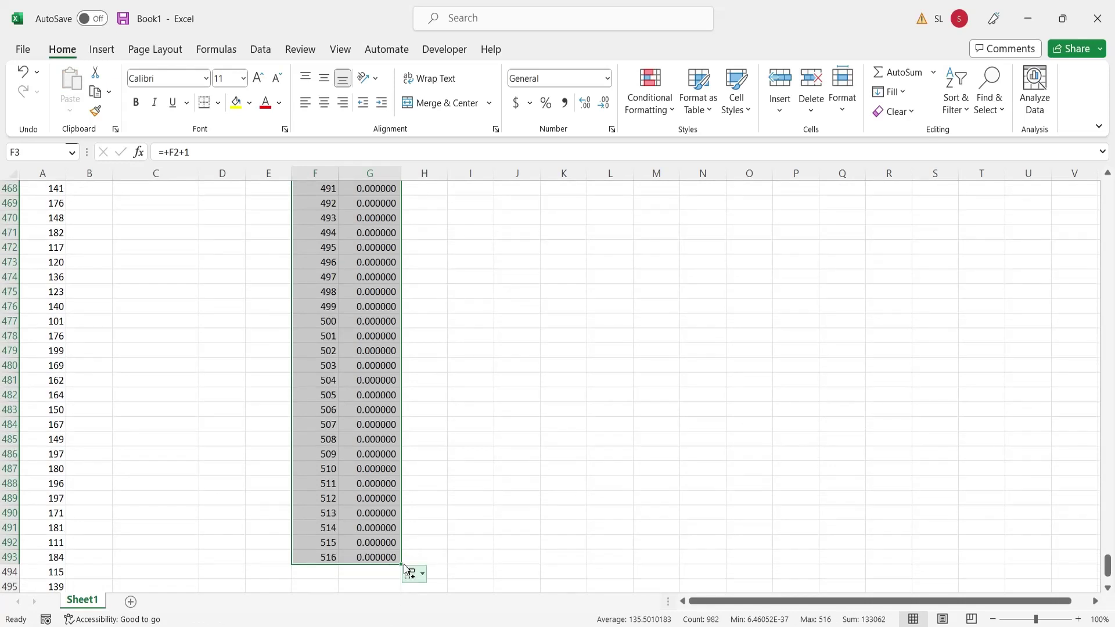
Clear F260:G260 through the table's end so the table stops at data value 282
left_click(348, 556)
scroll(386, 551, "up", 20)
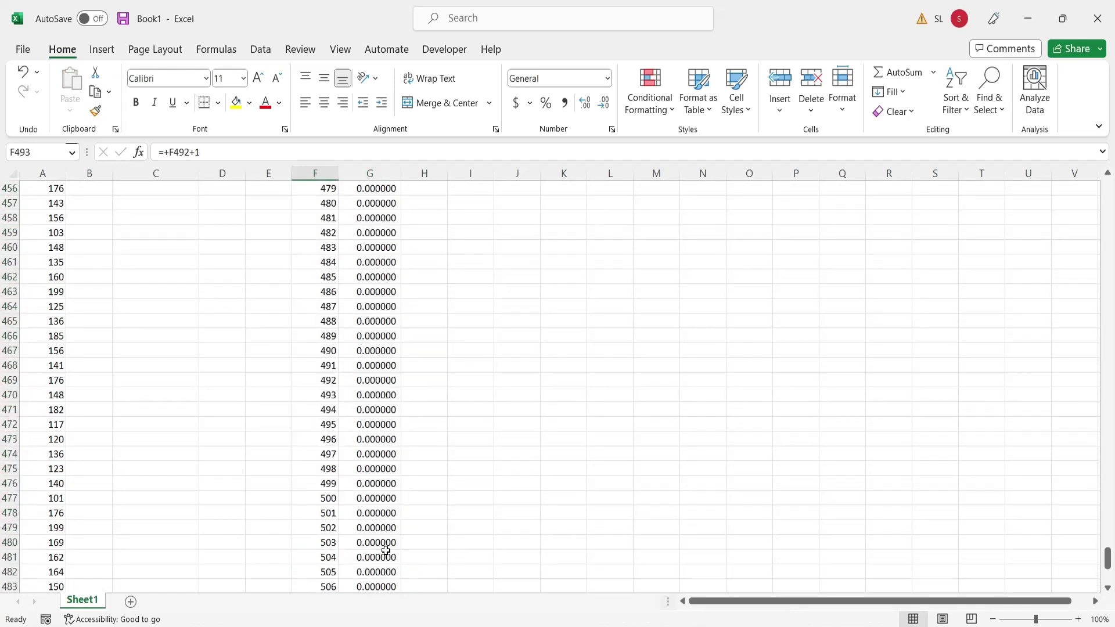
scroll(385, 551, "up", 20)
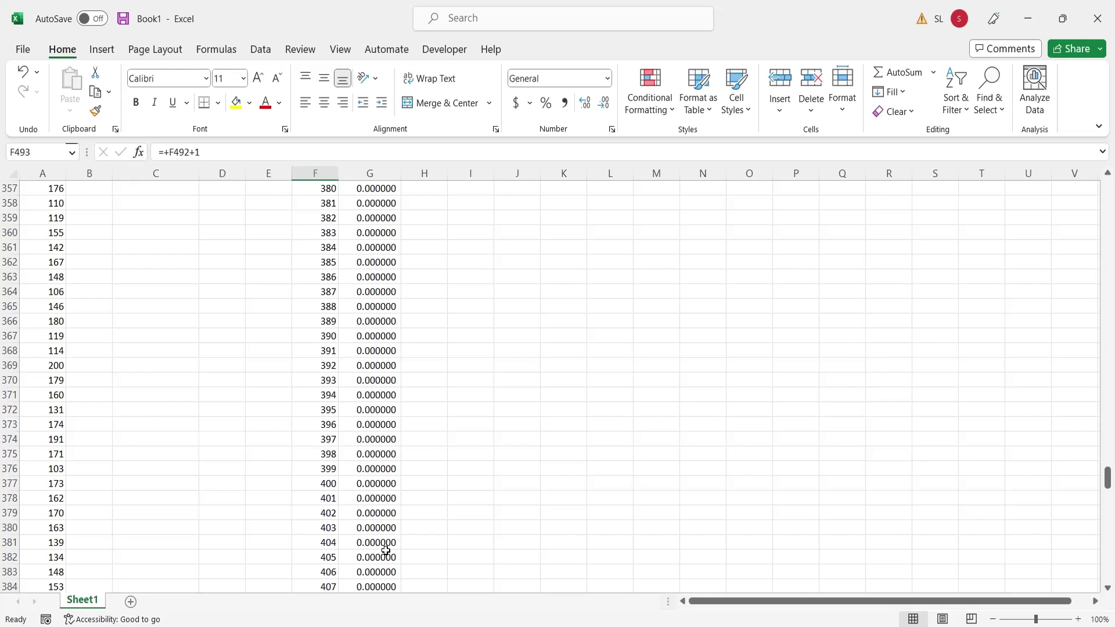
scroll(385, 550, "up", 6)
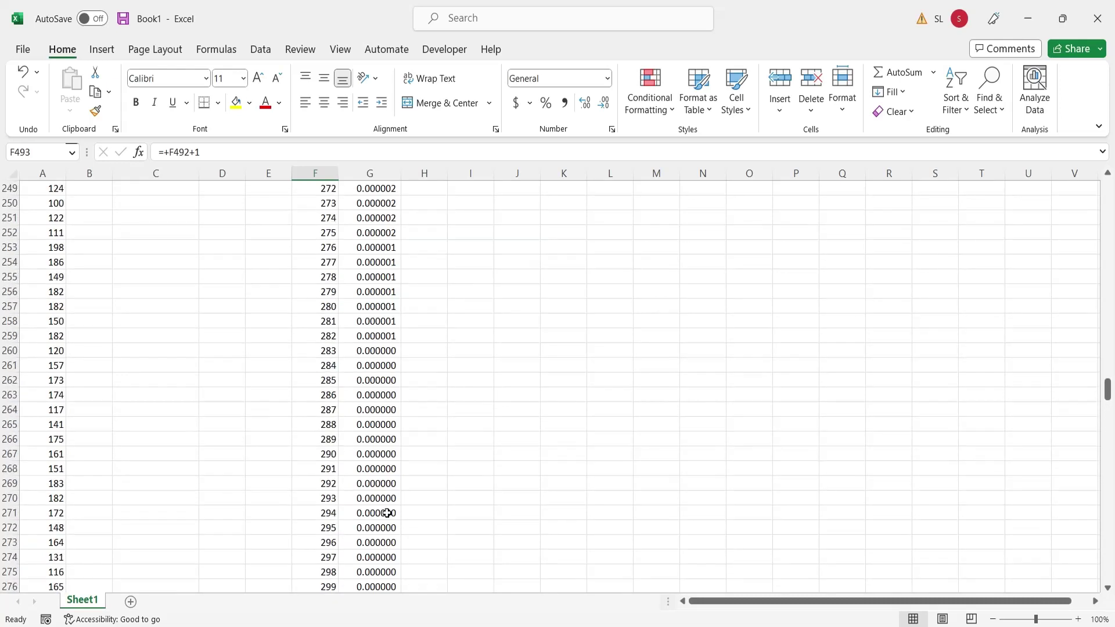
left_click(390, 339)
left_click_drag(326, 347, 376, 350)
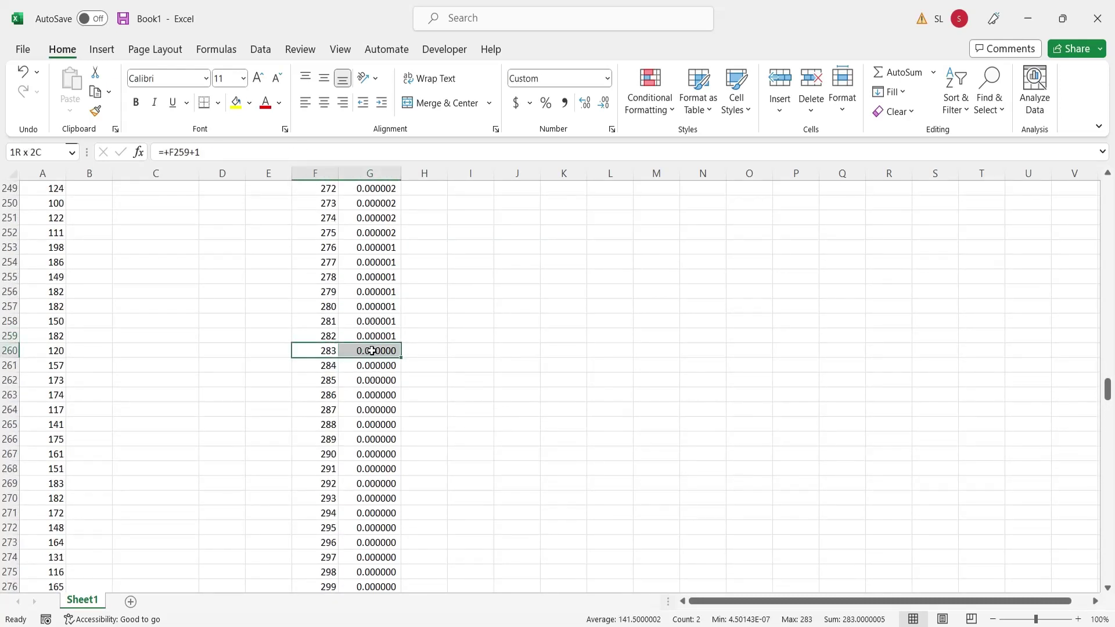
key("ctrl+shift+Down")
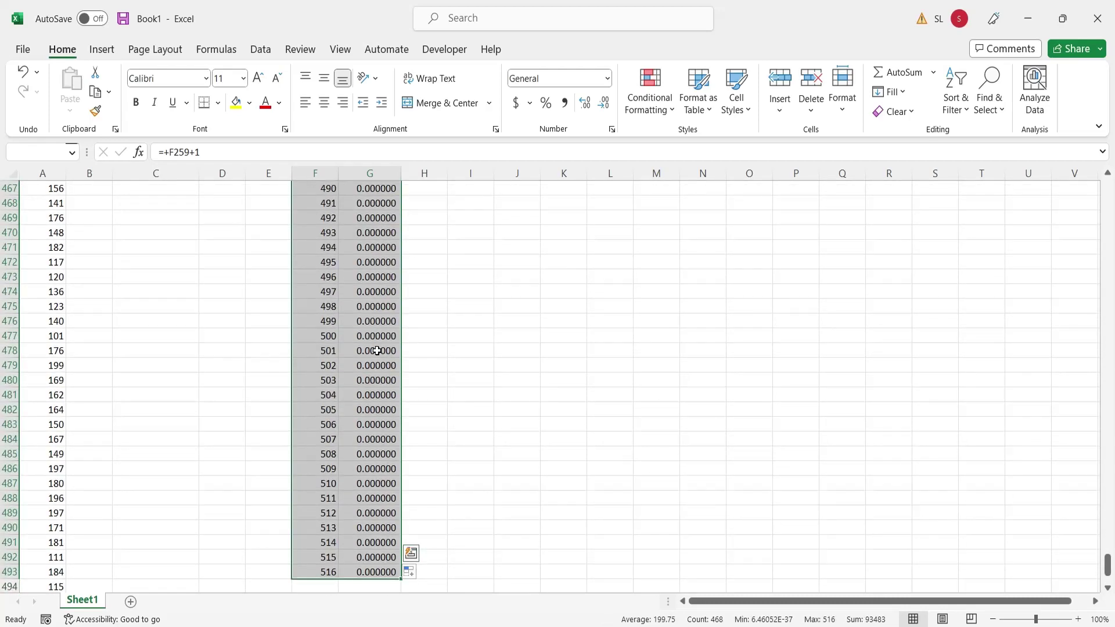
key("Delete")
scroll(377, 350, "up", 20)
key("Up")
key("Right")
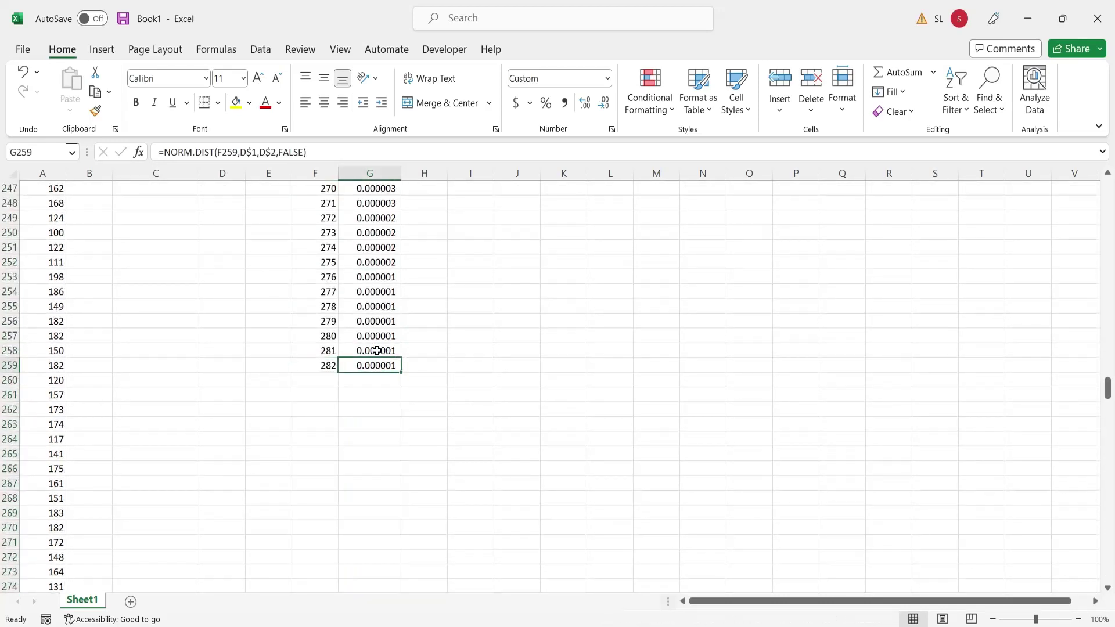
key("Left")
key("Right")
key("ctrl+Up")
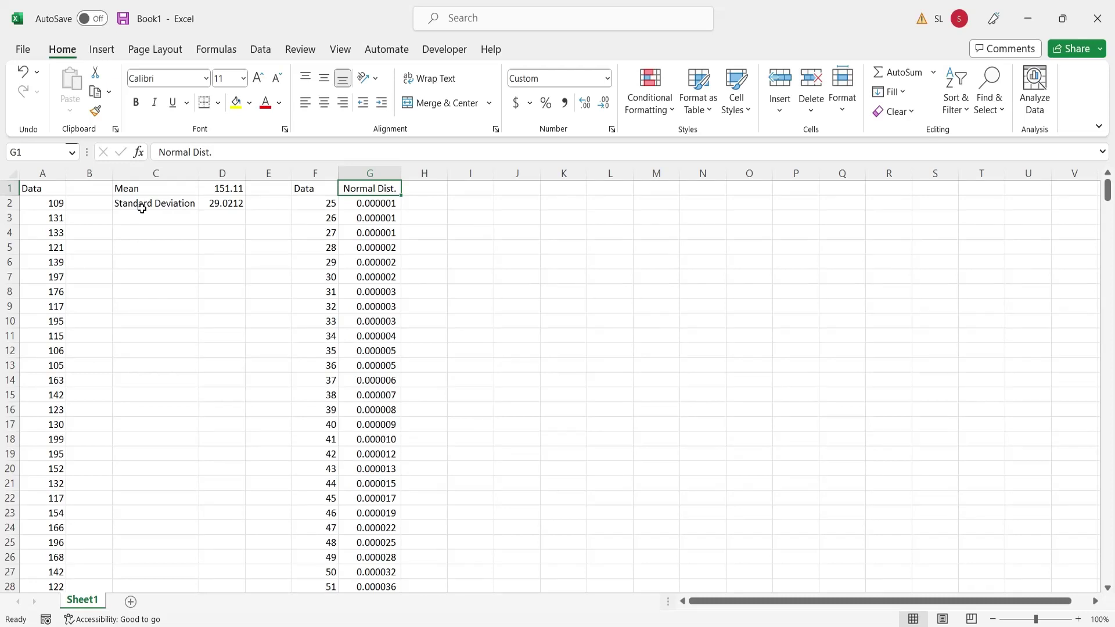
Enter =MAX(G:G) in I1, returning the peak density 0.013746
left_click(212, 201)
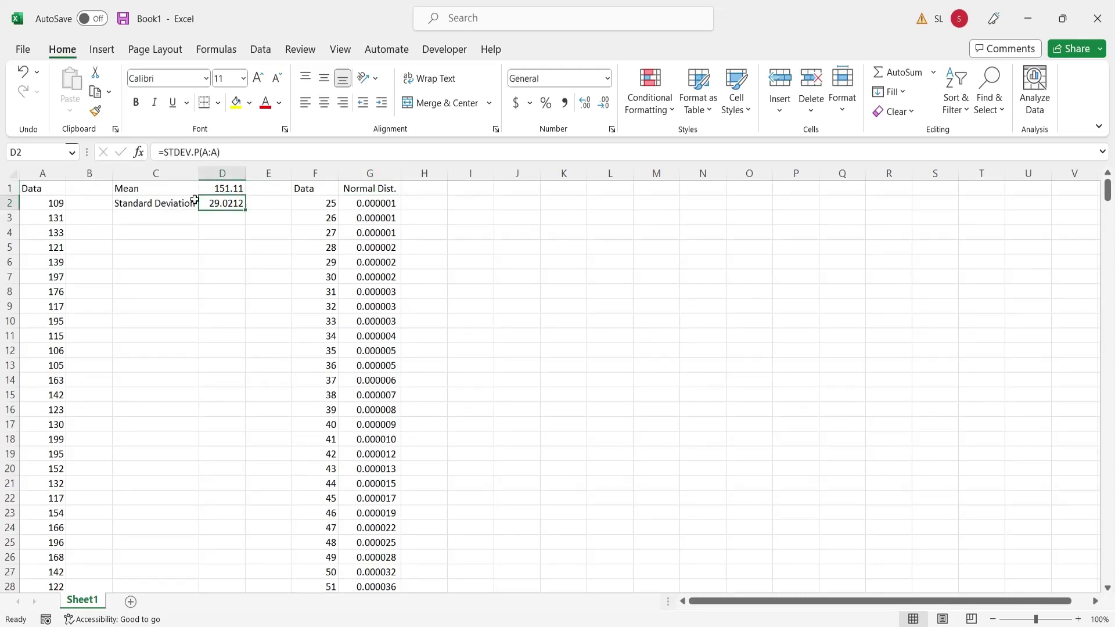
left_click(215, 187)
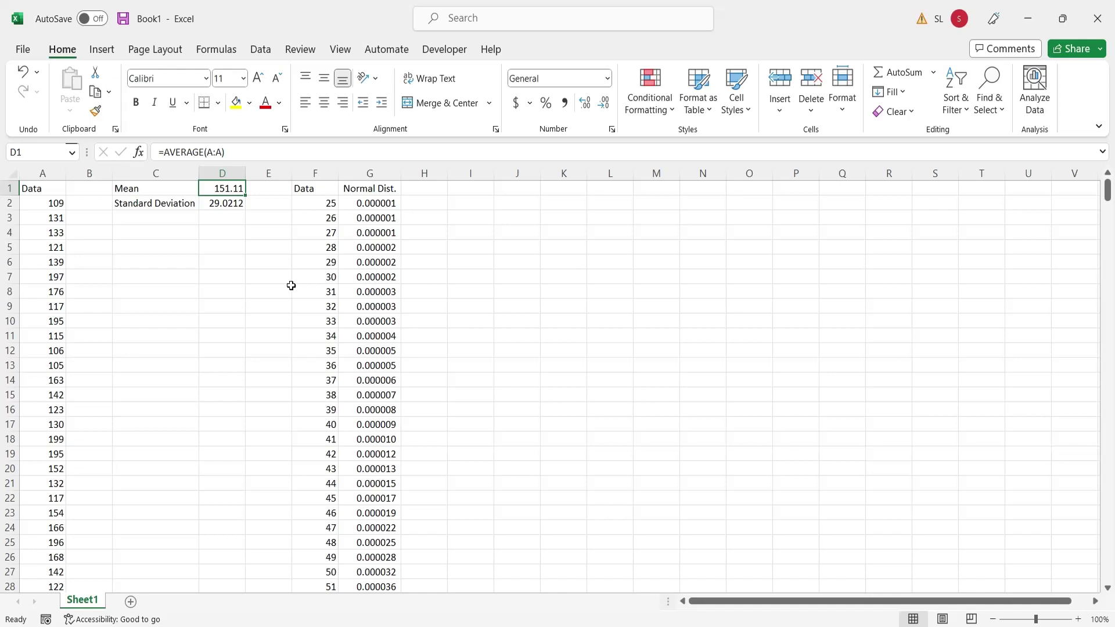
left_click(450, 188)
type("=max(")
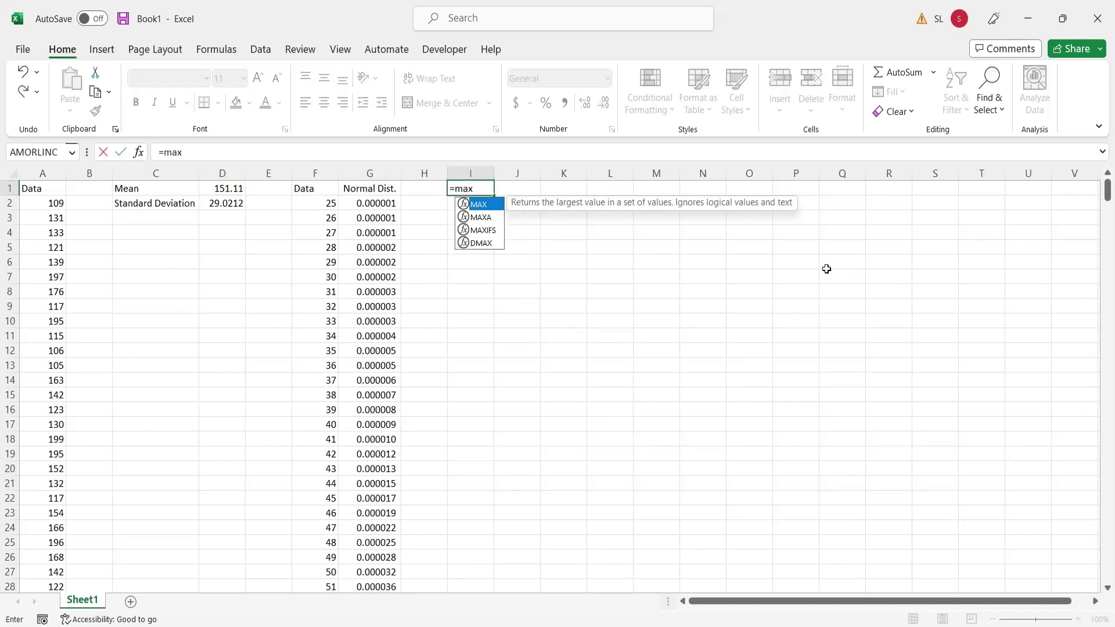
left_click(377, 173)
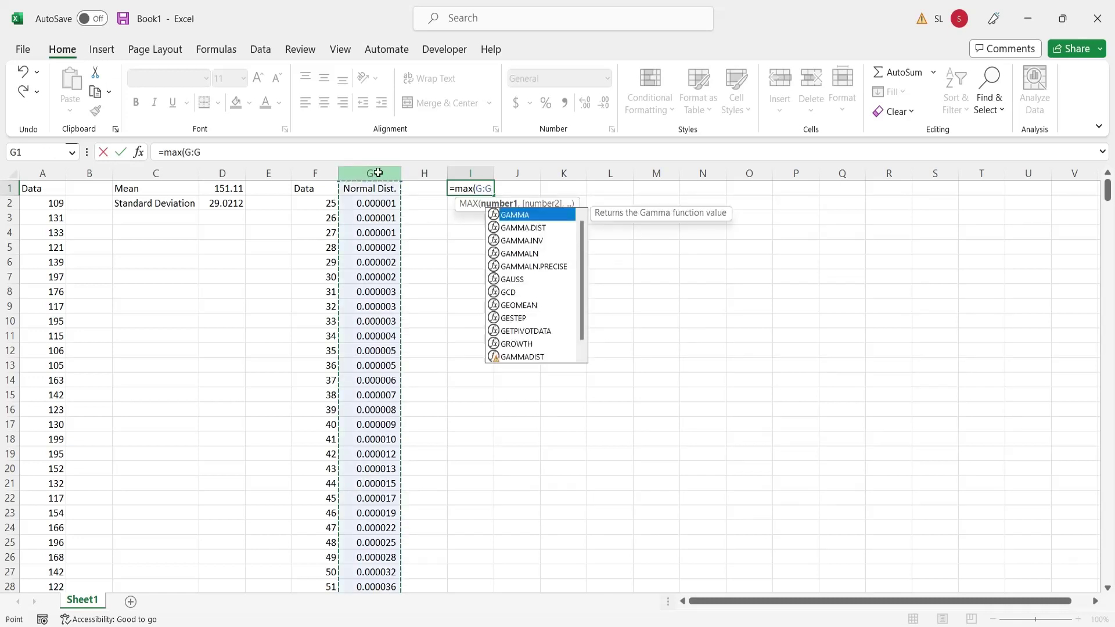
key("Return")
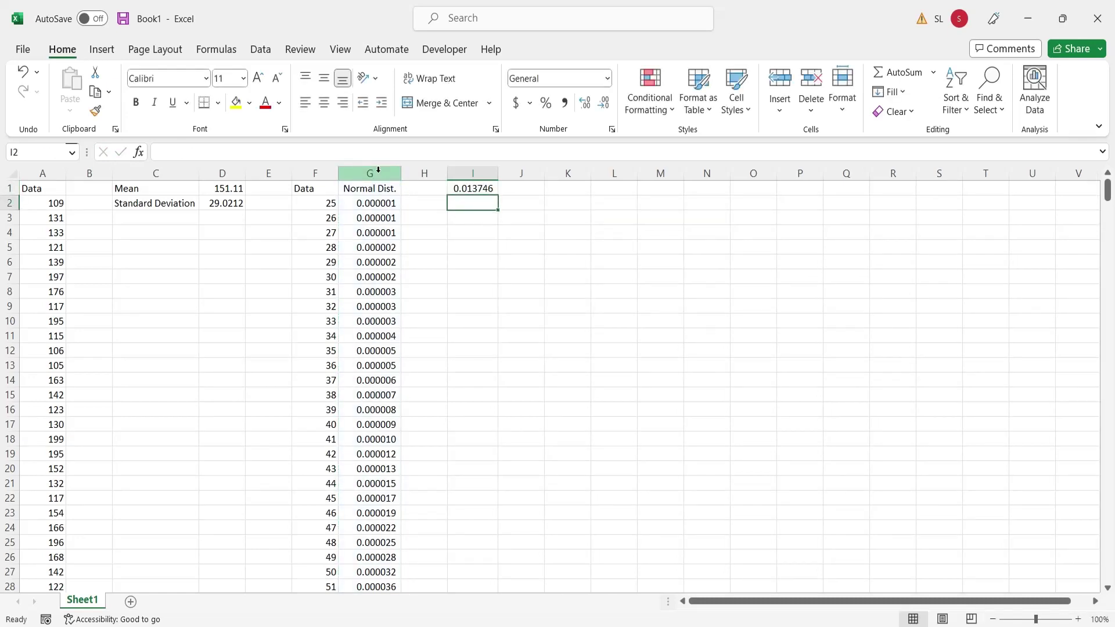
key("Up")
key("Right")
In J1, enter =XLOOKUP(I1,G:G,F:F) to return the Data value 151 with the highest probability
type("=")
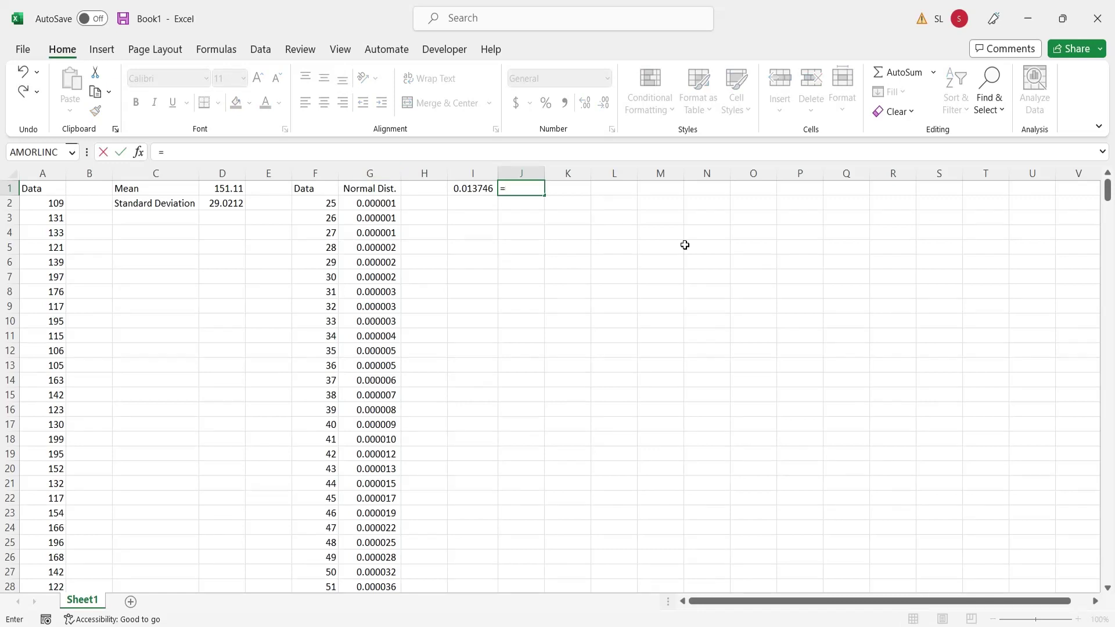
type("xlookup(")
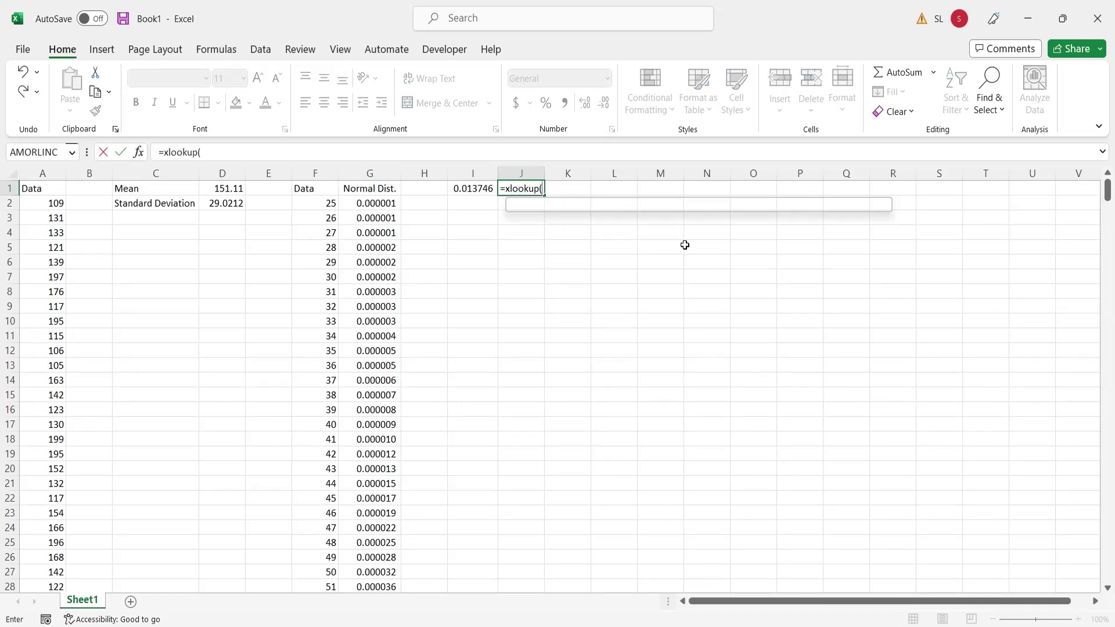
left_click(476, 190)
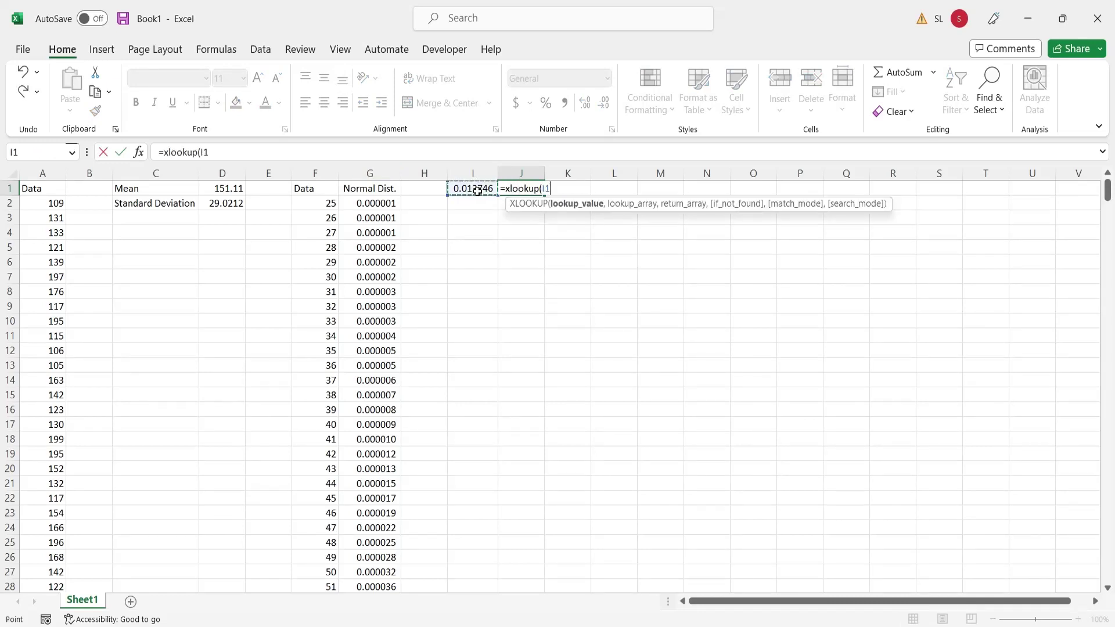
type(",")
left_click(380, 174)
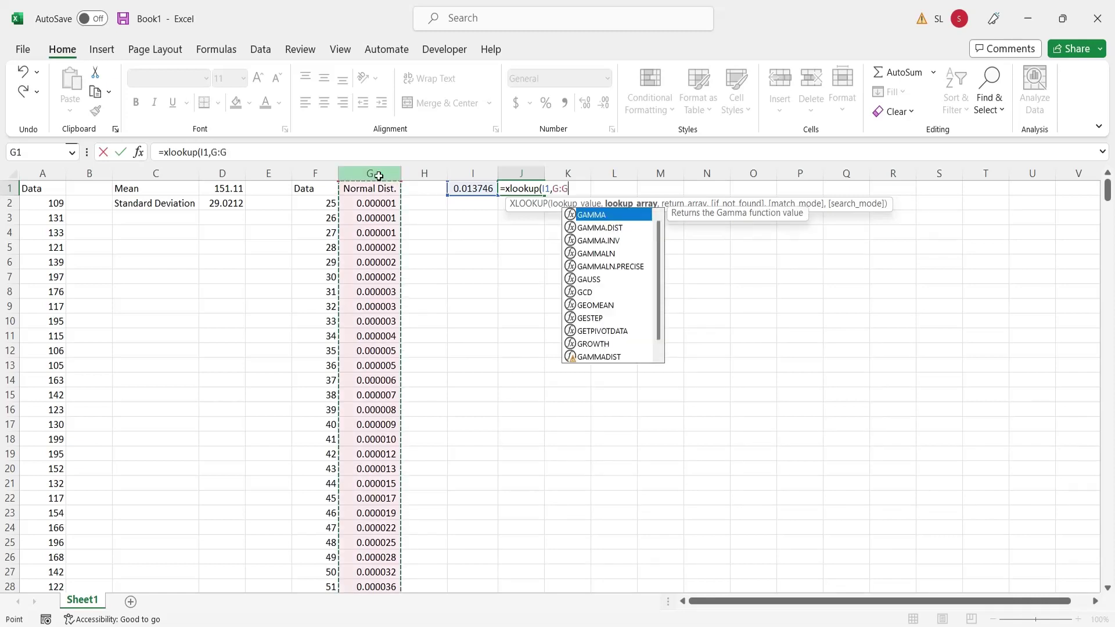
type(",")
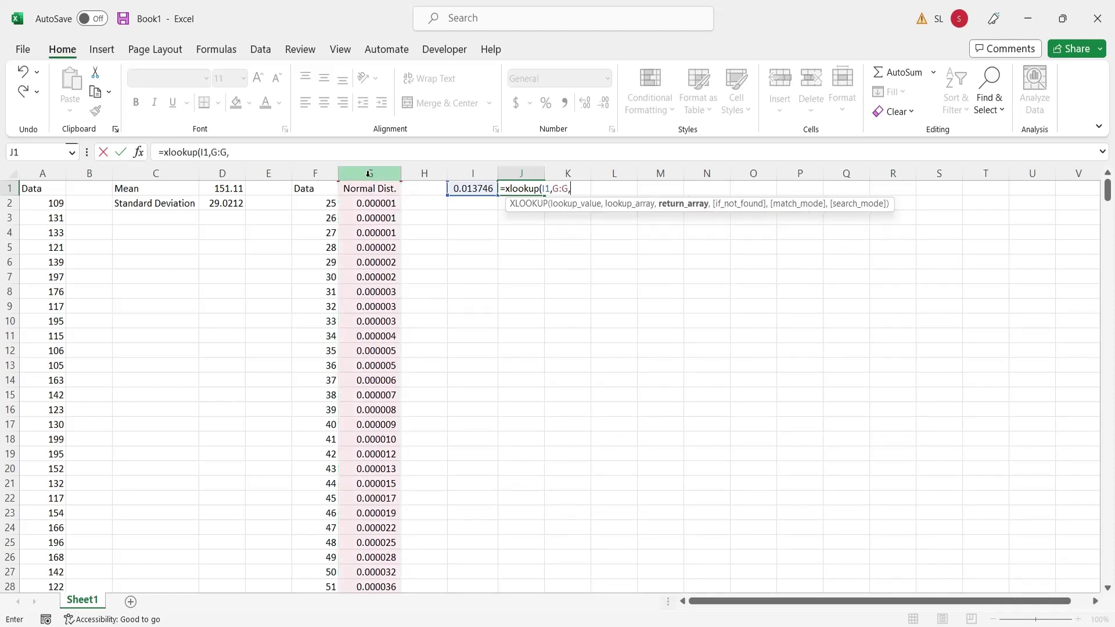
left_click(319, 173)
type(",")
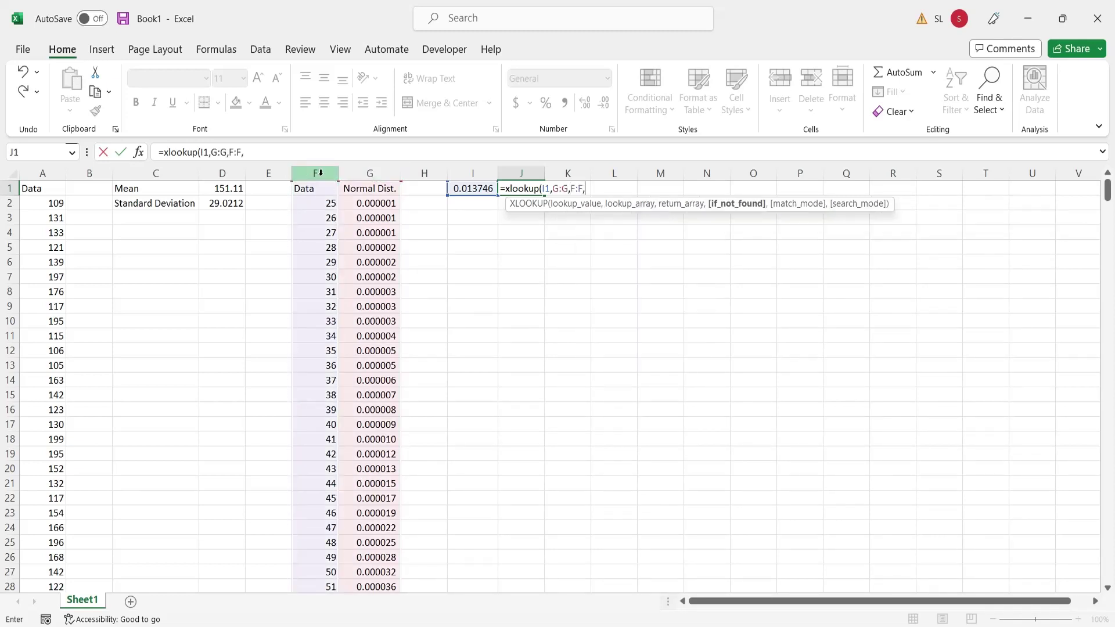
key("BackSpace")
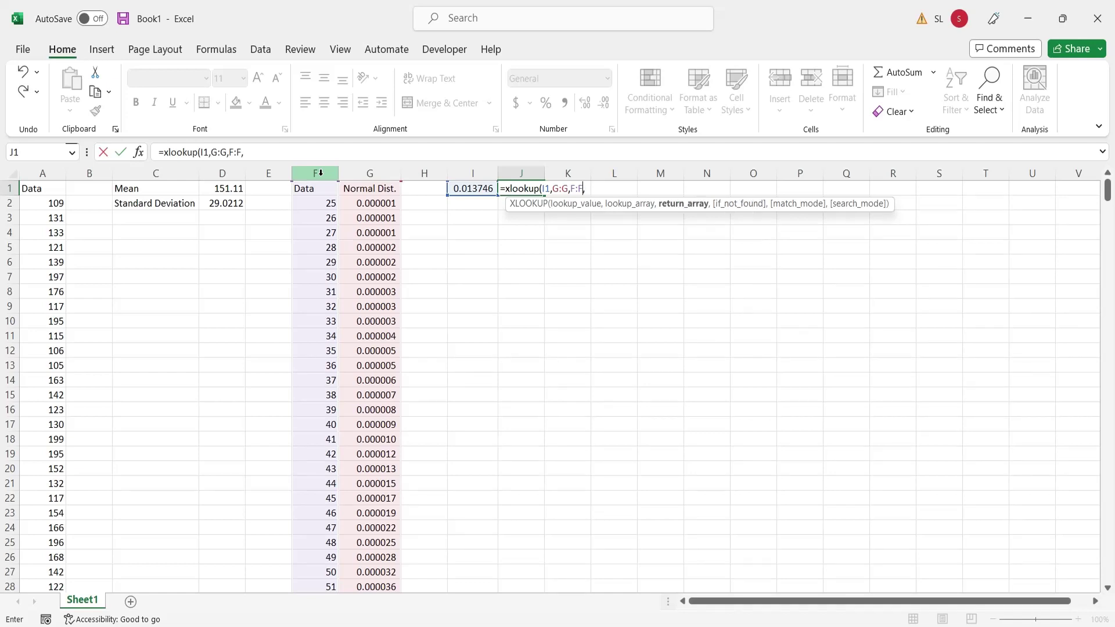
key("Return")
Highlight J1 and the mean cell D1 with a yellow fill
key("Up")
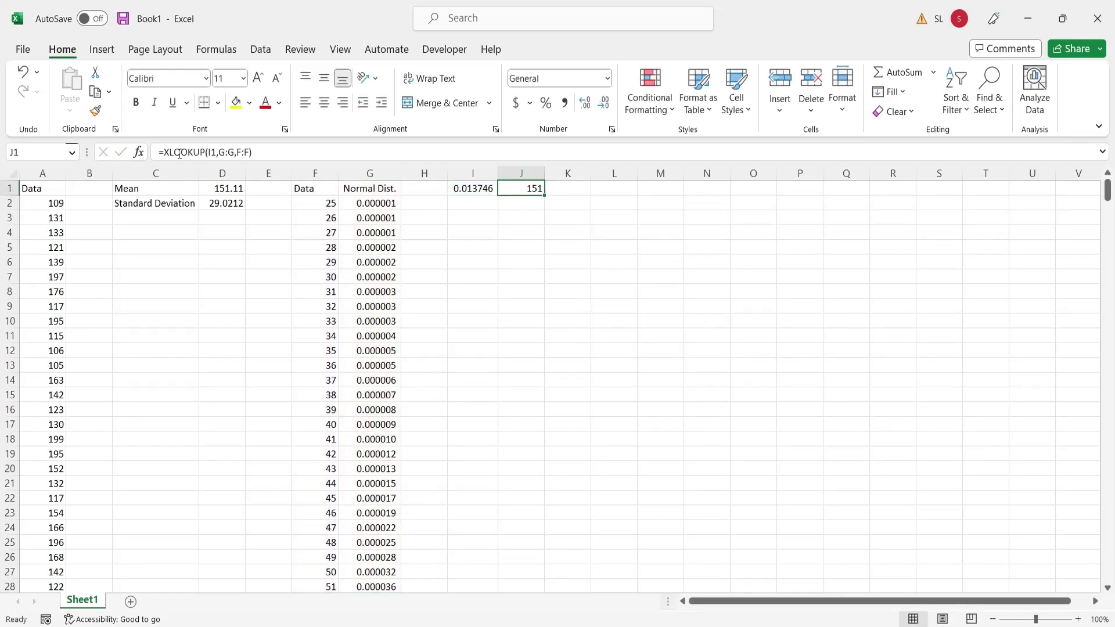
left_click(224, 184, "ctrl")
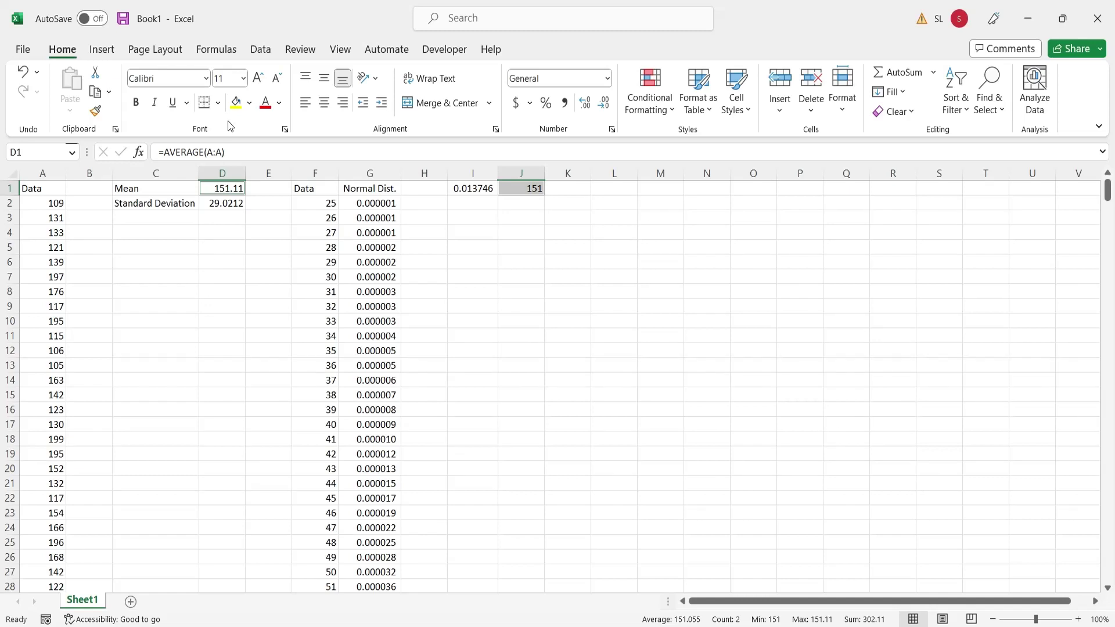
left_click(236, 102)
left_click(490, 321)
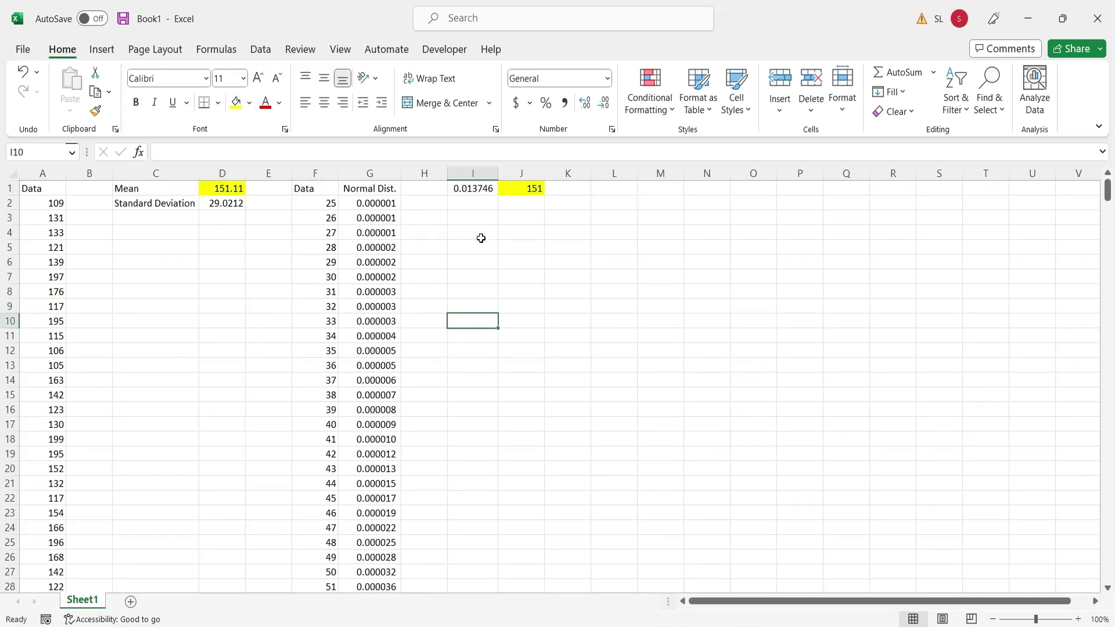
Select F2:G259 and insert a Scatter with Smooth Lines chart, then move it up and right
left_click_drag(323, 186, 344, 195)
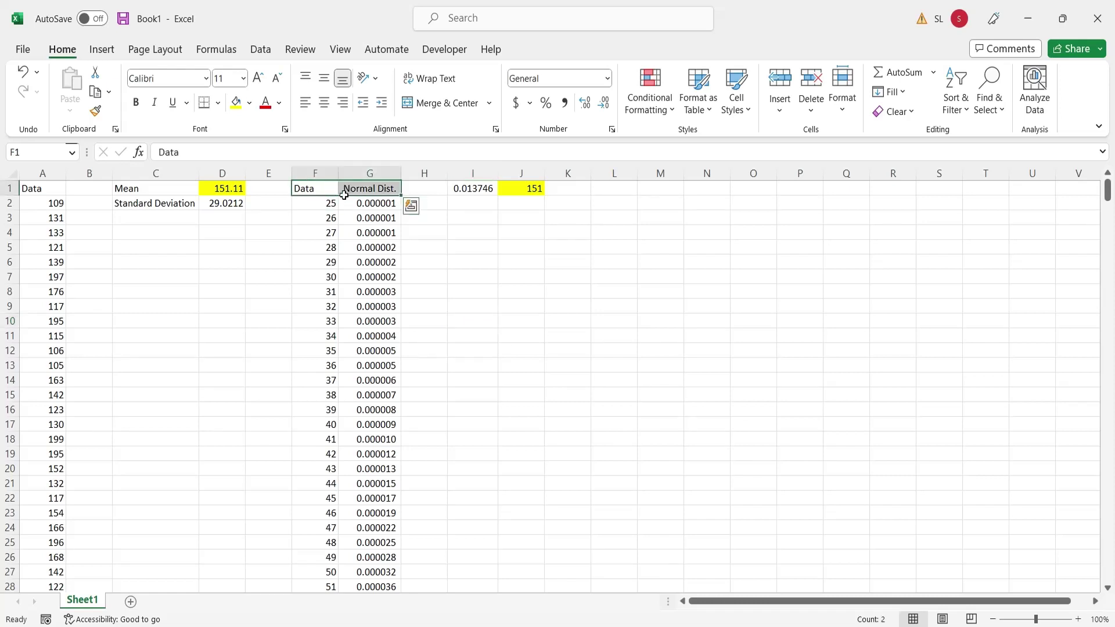
left_click(324, 206)
key("shift+Right")
key("ctrl+shift+Down")
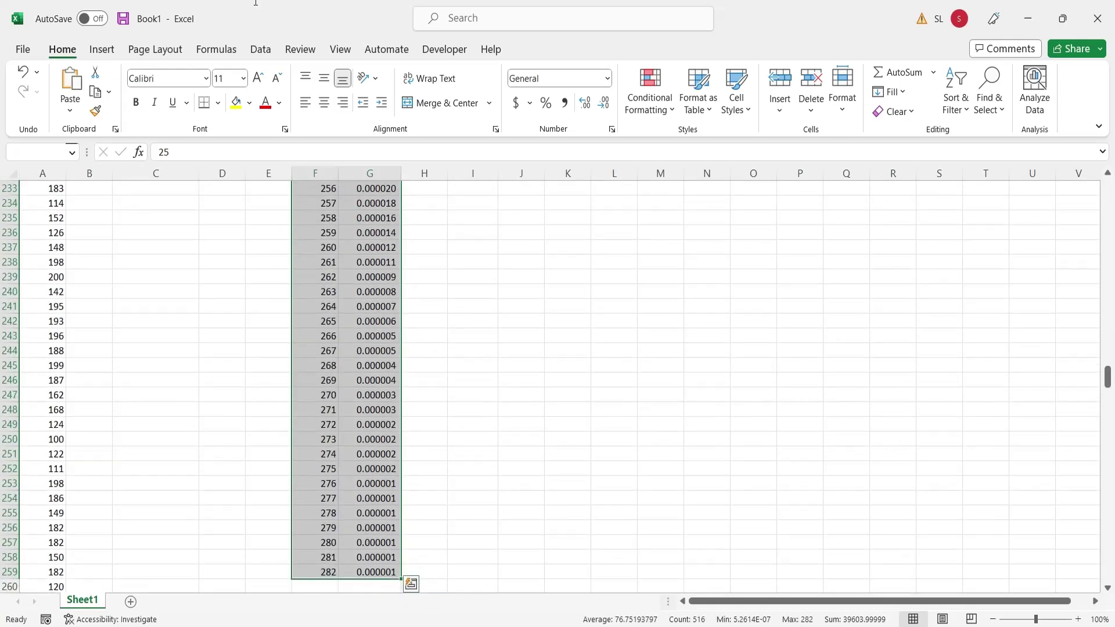
left_click(109, 52)
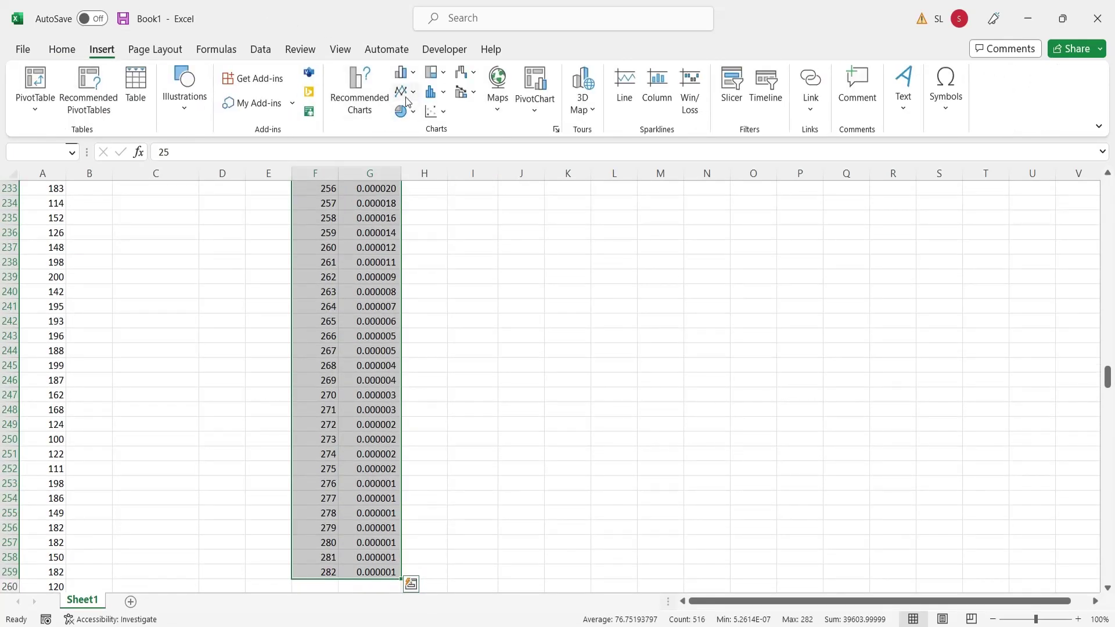
left_click(443, 116)
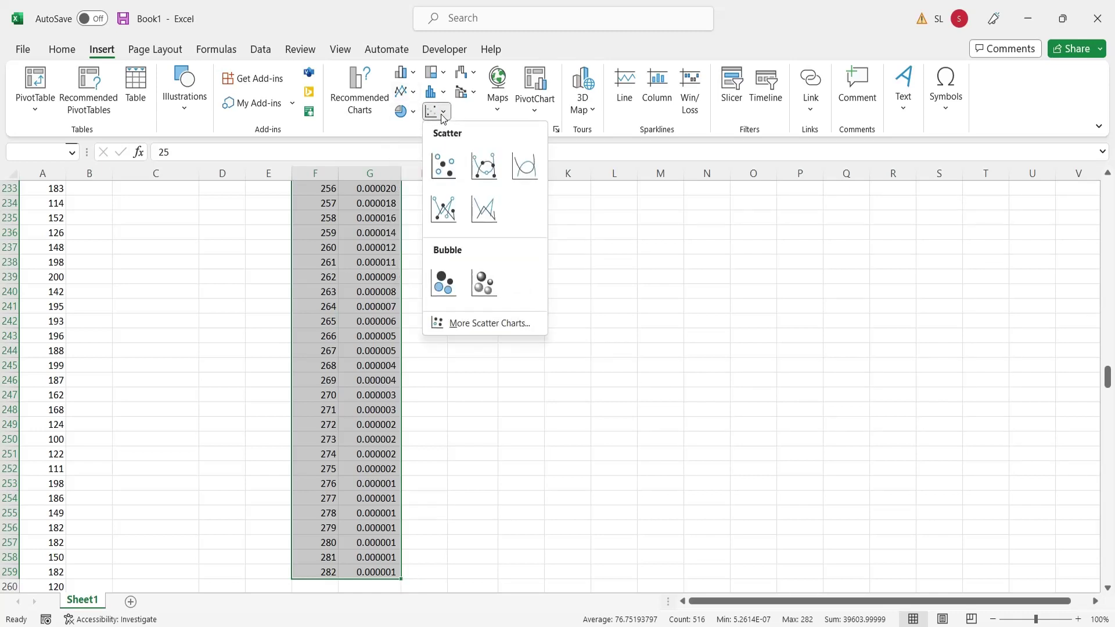
left_click(525, 166)
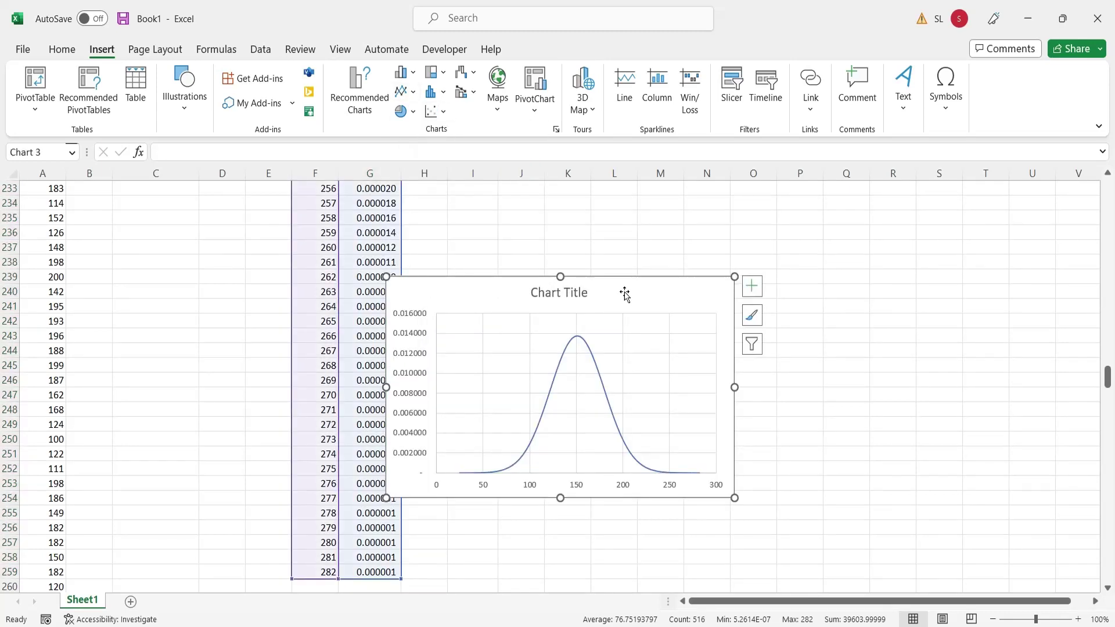
left_click_drag(625, 294, 675, 213)
Change the chart title to 'Bell Curve'
double_click(603, 217)
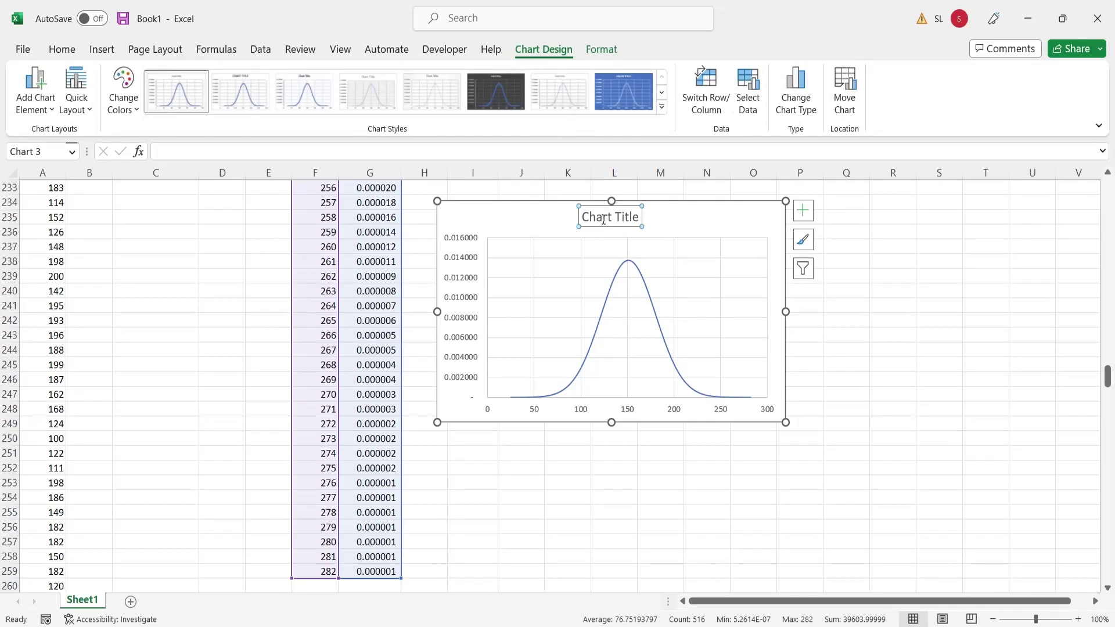
double_click(602, 218)
triple_click(603, 219)
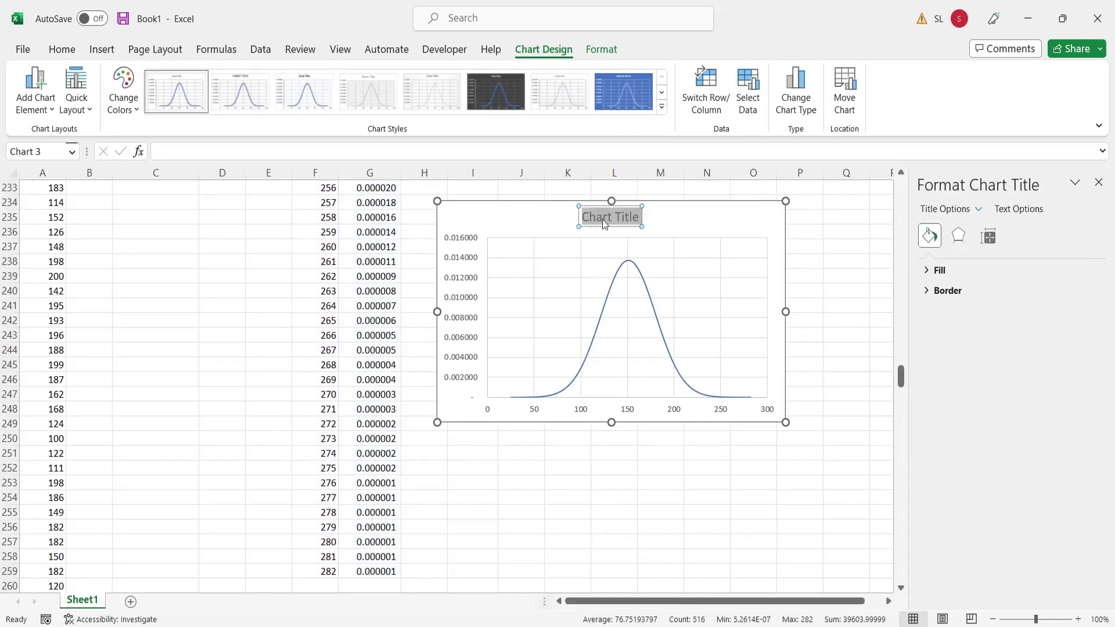
type("Bekk")
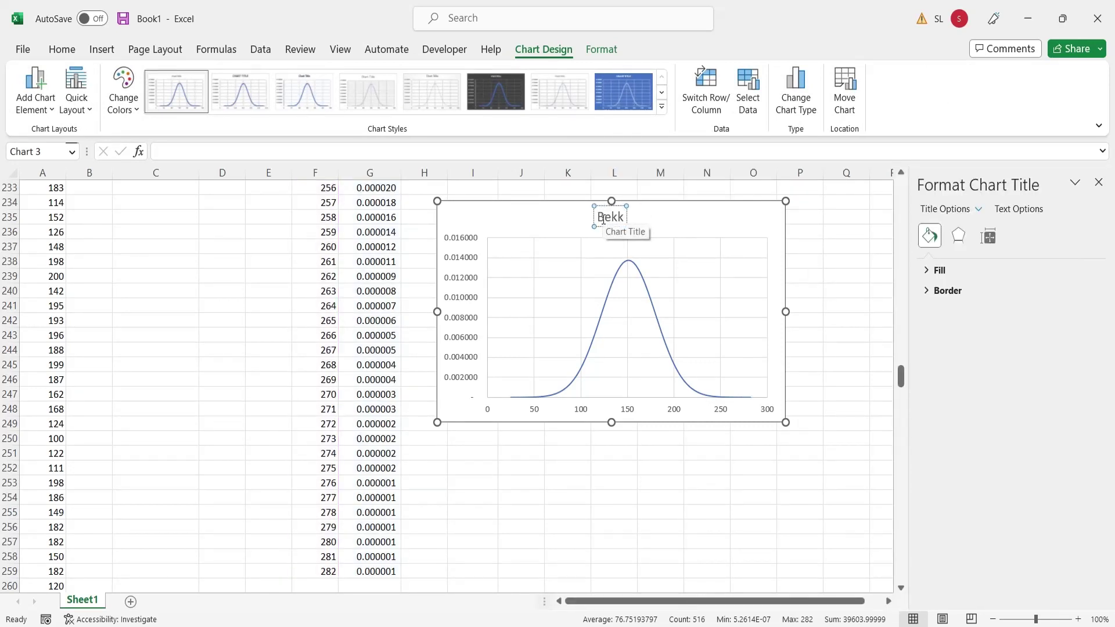
key("BackSpace")
key("BackSpace")
type("ll Curve")
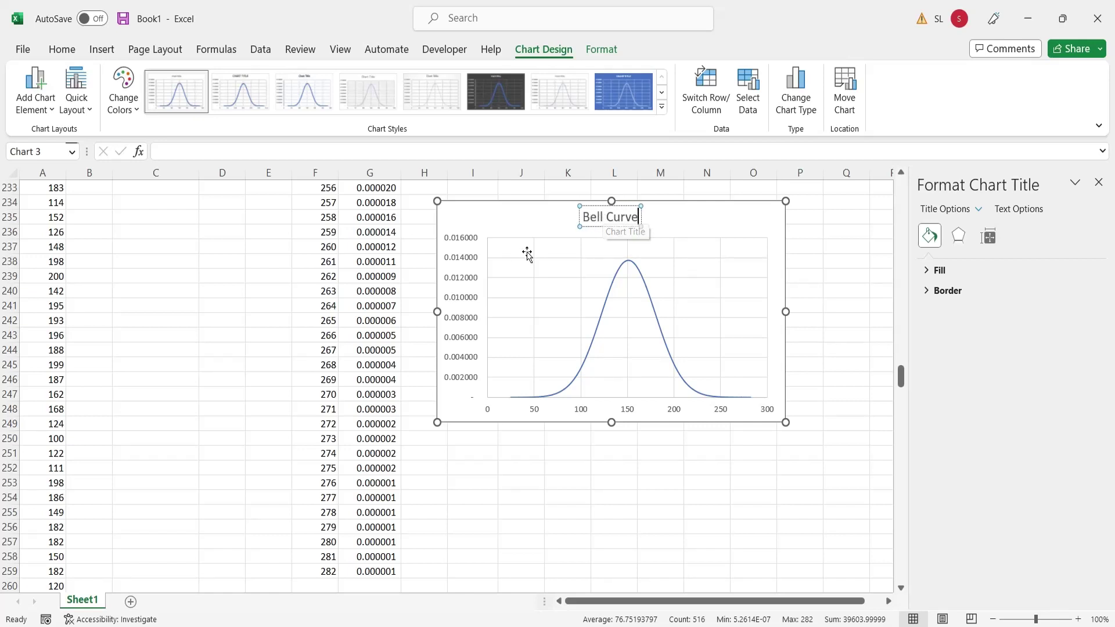
left_click(528, 215)
Remove the chart from its current spot on the sheet so it can be moved
scroll(483, 279, "up", 7)
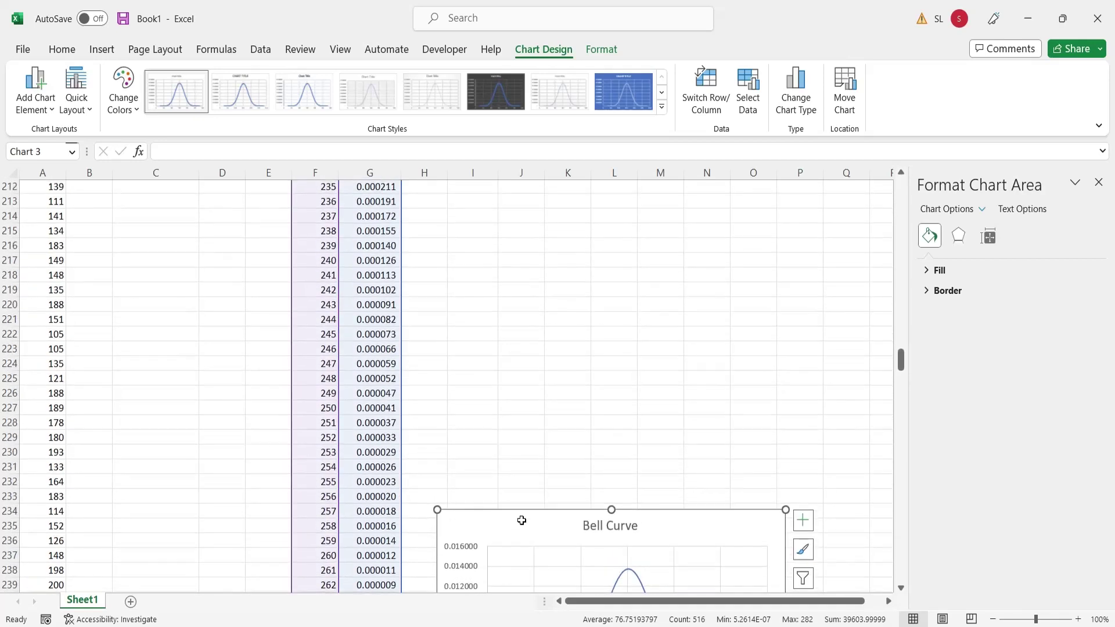
left_click_drag(520, 520, 539, 220)
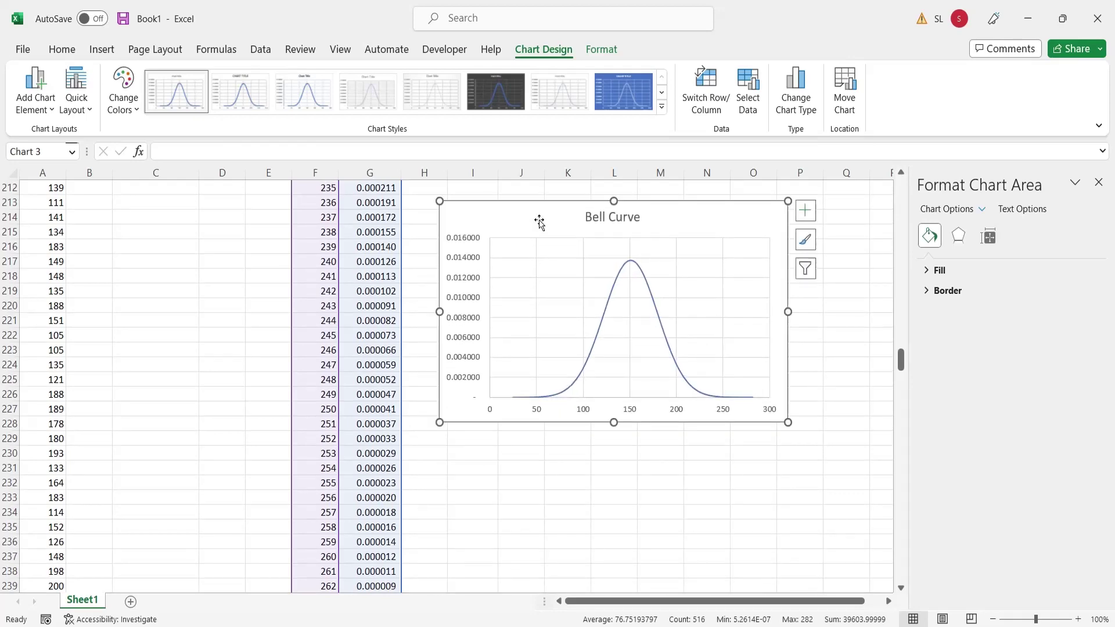
key("Delete")
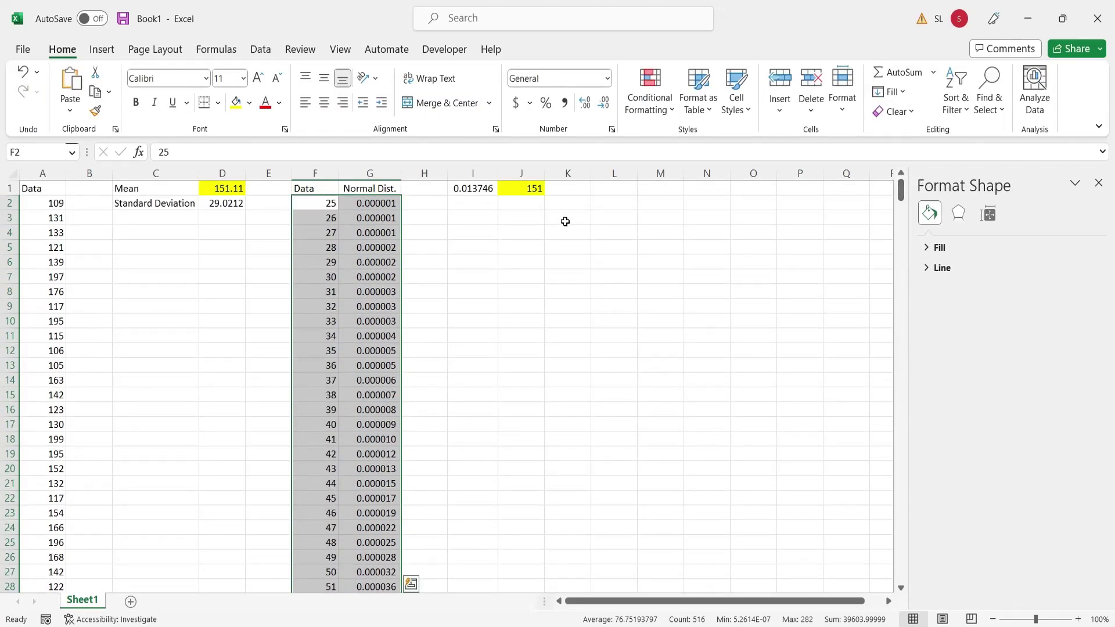
Paste the Bell Curve chart at J3, beside the table, nudging it slightly left
left_click(533, 222)
key("ctrl+v")
left_click_drag(534, 225, 479, 212)
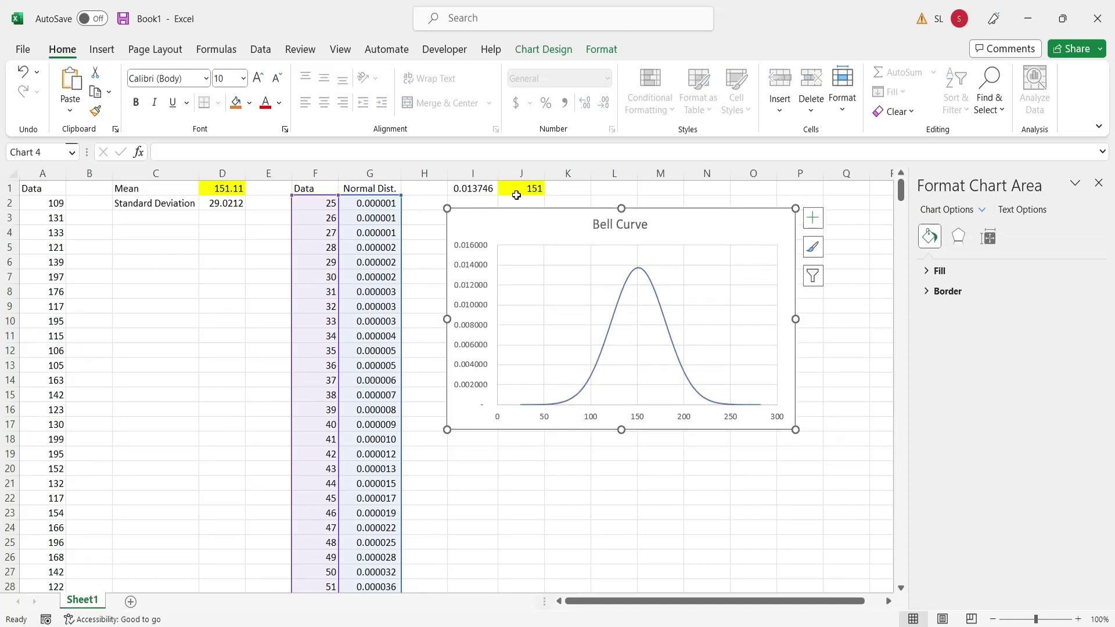
left_click(516, 194)
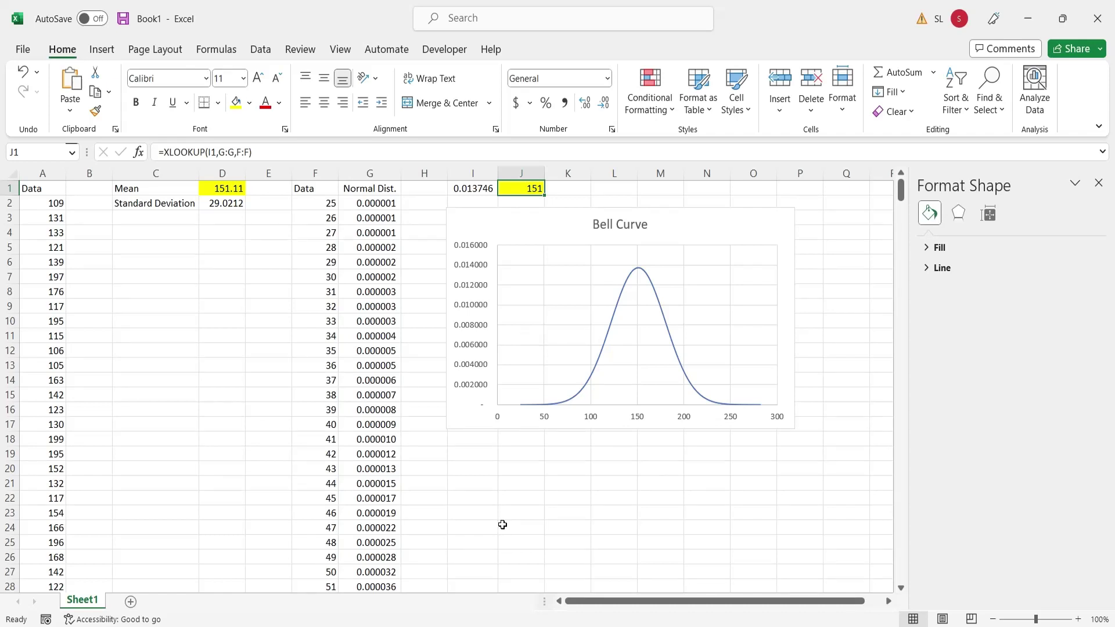
Apply the dark chart style from Chart Design > Chart Styles to the Bell Curve chart
left_click(448, 425)
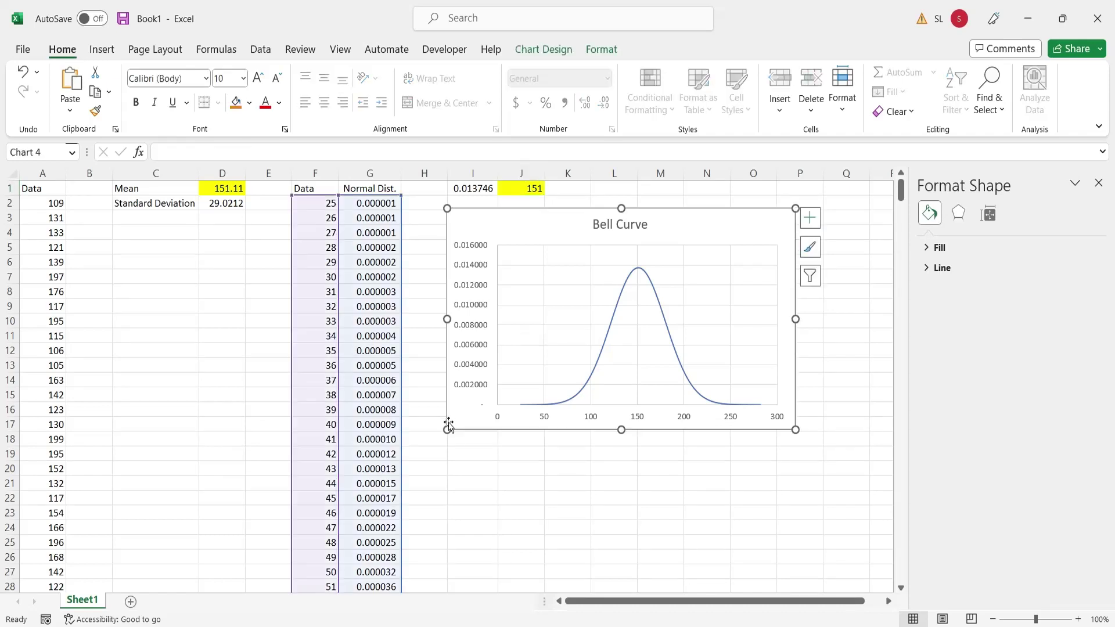
left_click(600, 49)
left_click(544, 49)
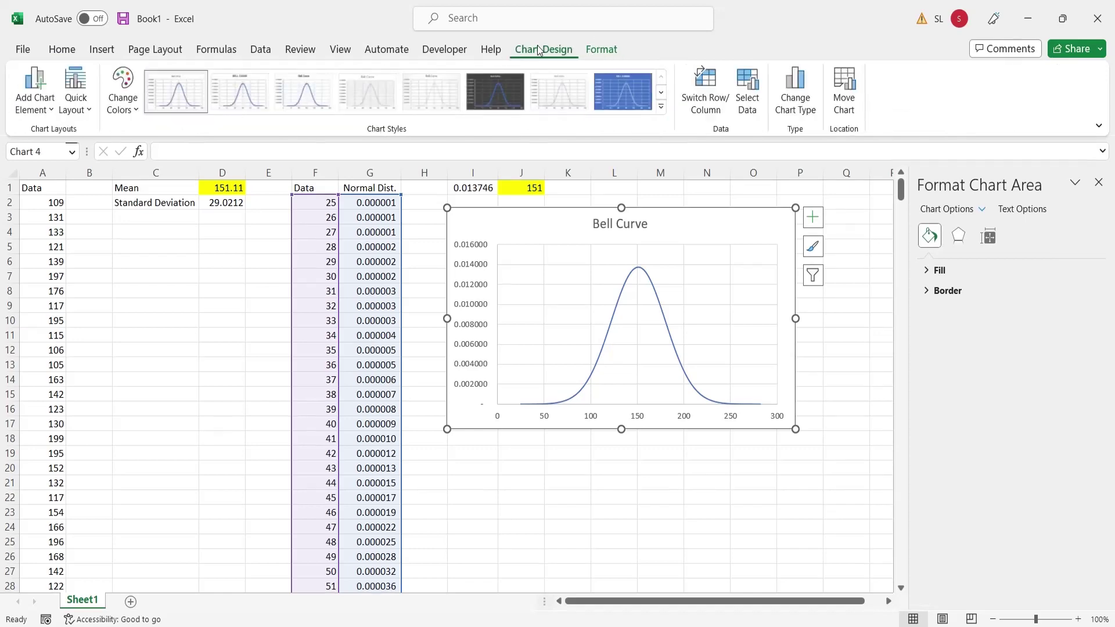
left_click(495, 92)
left_click(593, 451)
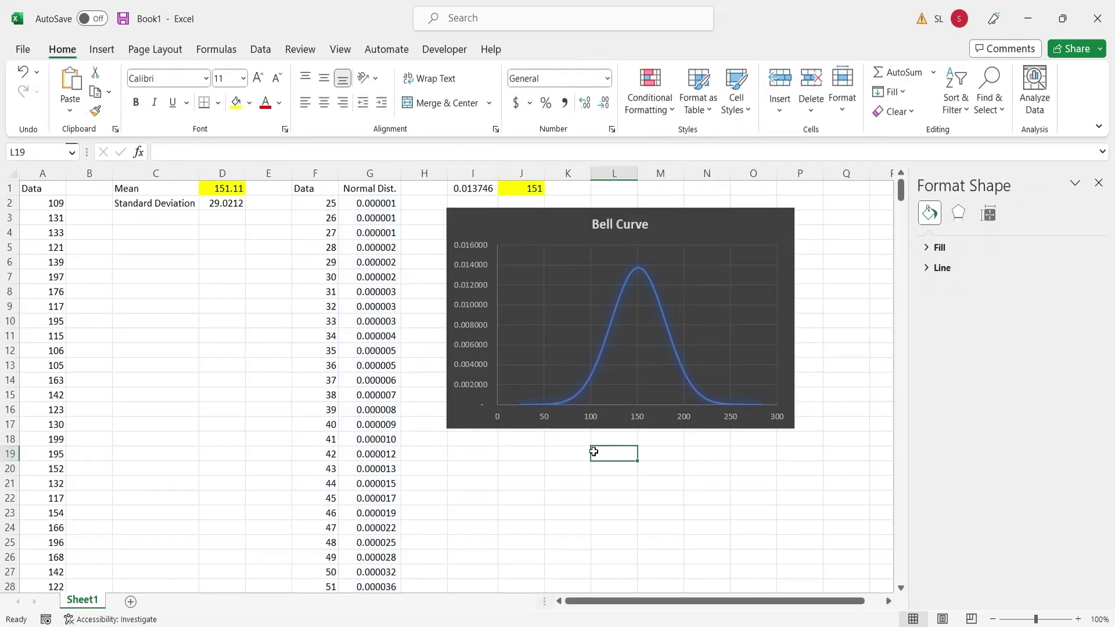